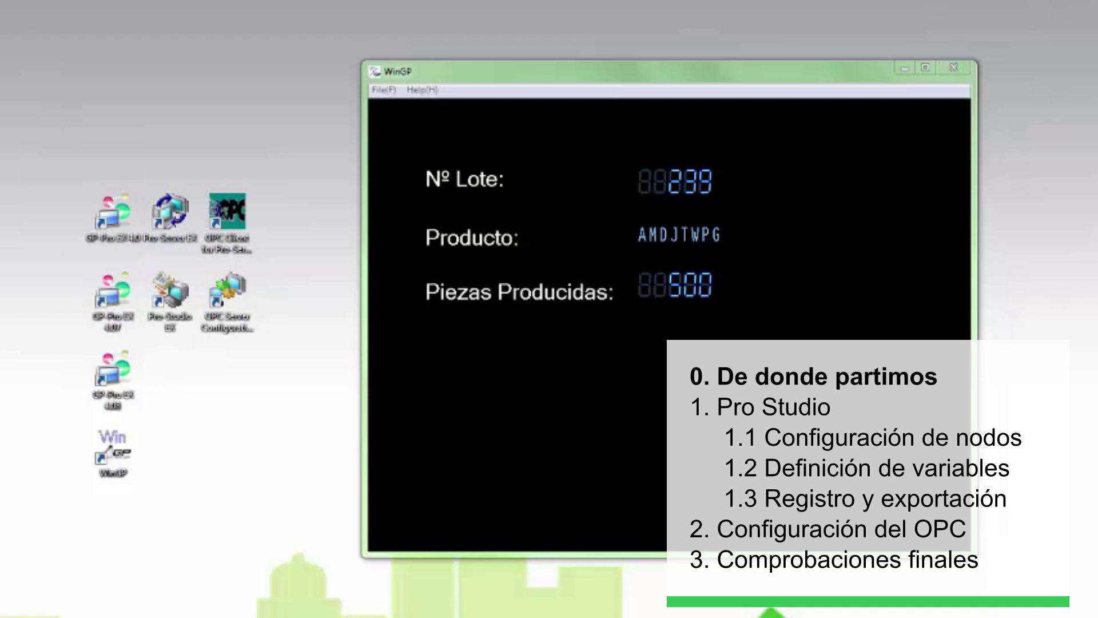
Launch Pro-Studio EX with a new network project, accepting the online update notice, and place its window beside WinGP
left_click_drag(688, 70, 676, 80)
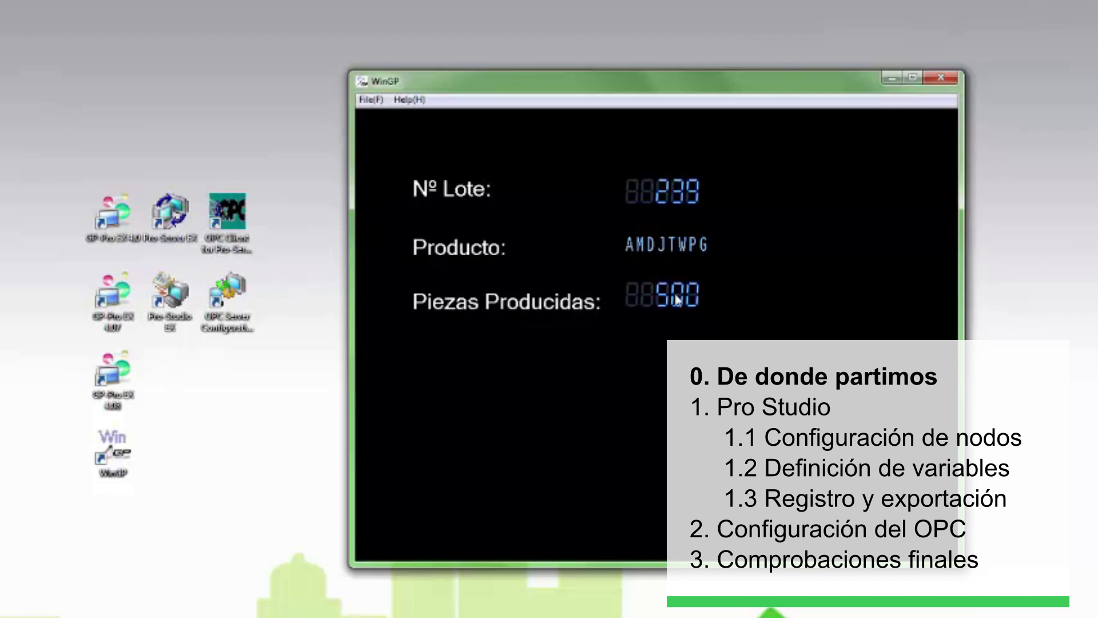
left_click(235, 457)
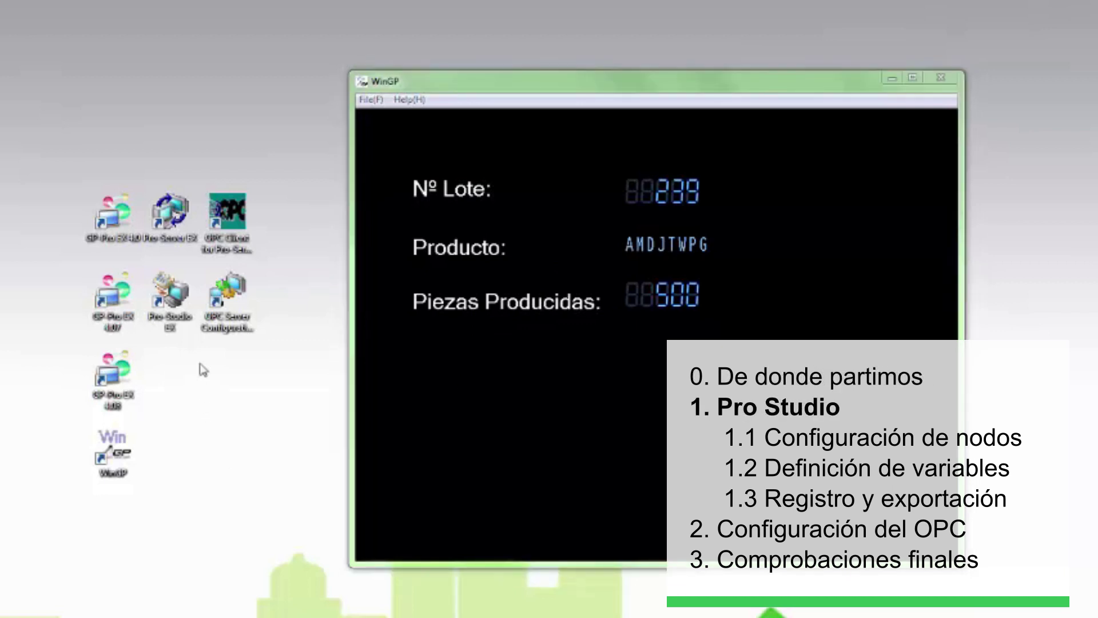
left_click(167, 309)
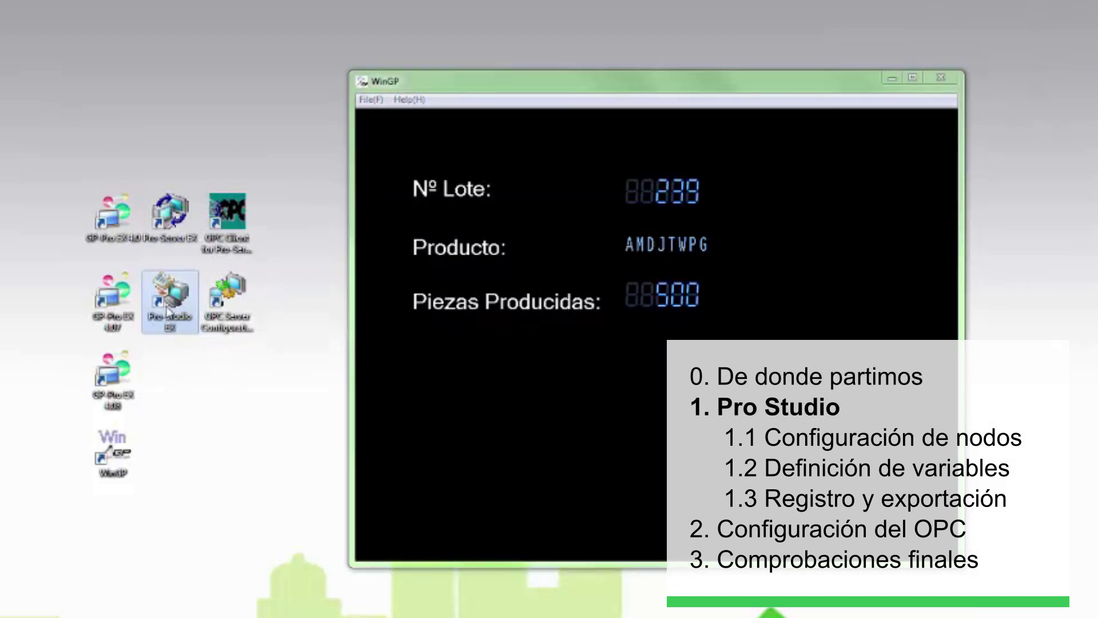
double_click(167, 309)
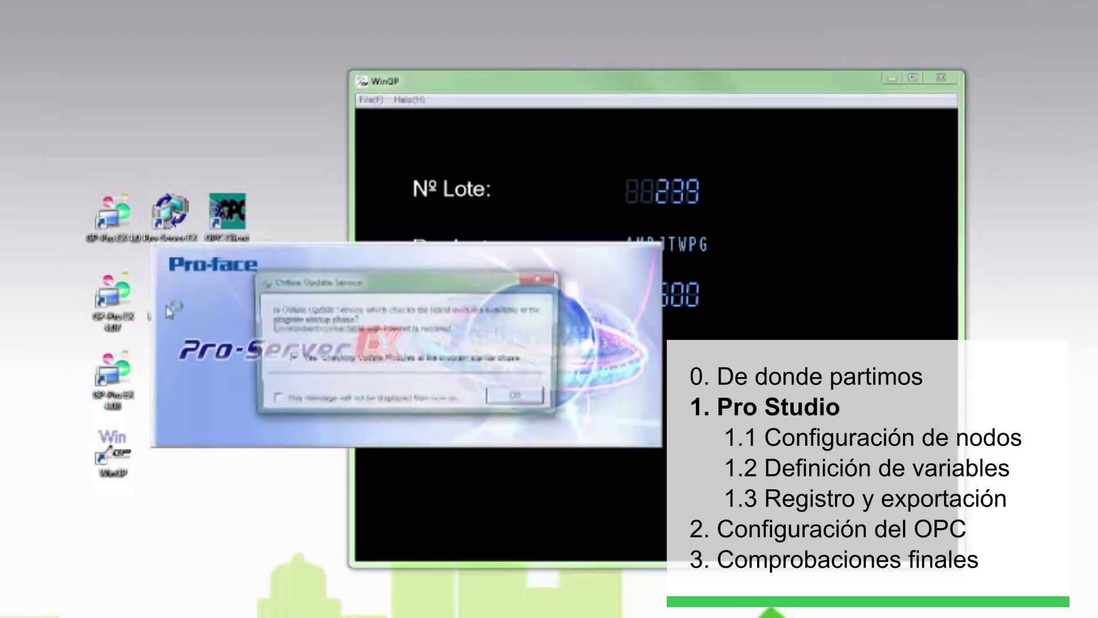
left_click(522, 397)
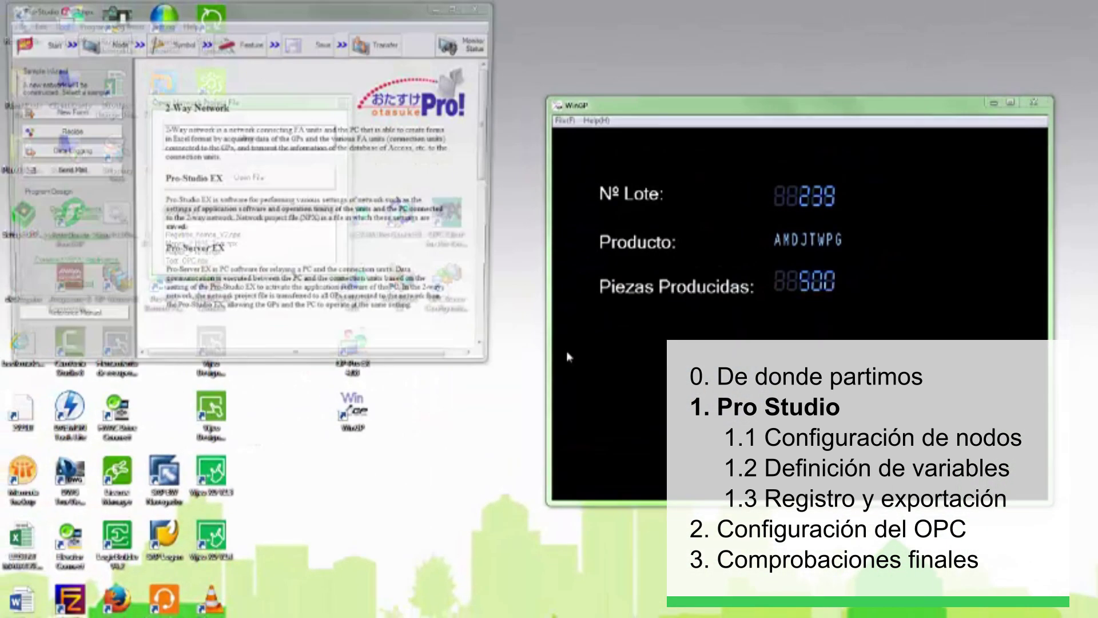
left_click(216, 149)
left_click_drag(250, 14, 595, 173)
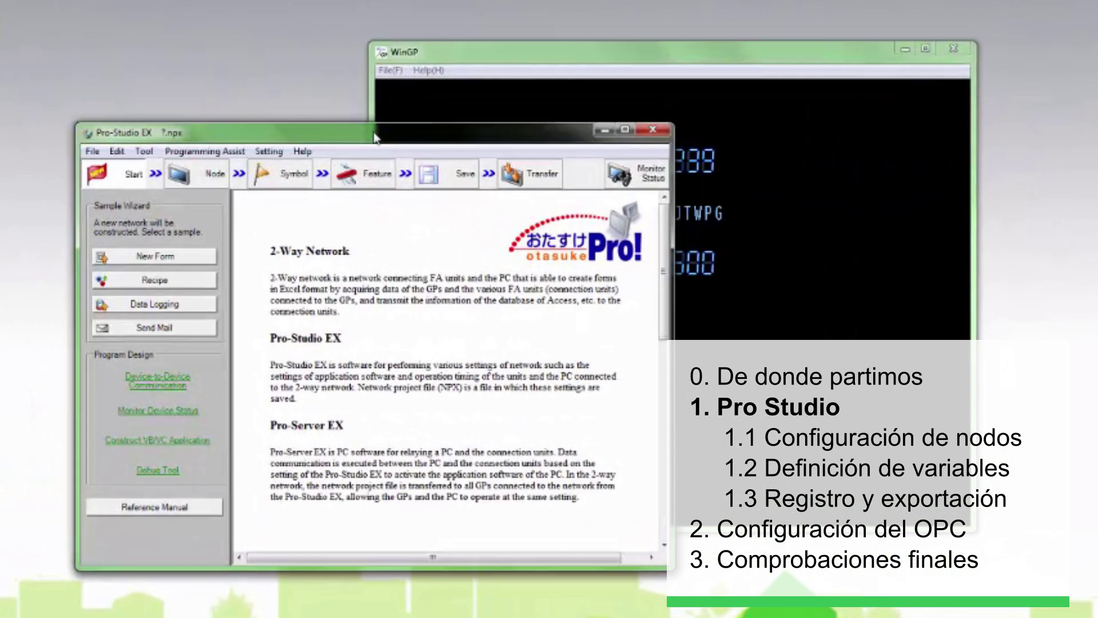
Search the network for nodes and add __WGP1 and __PC1 to the project, importing the WinGP node's symbol info
left_click(193, 179)
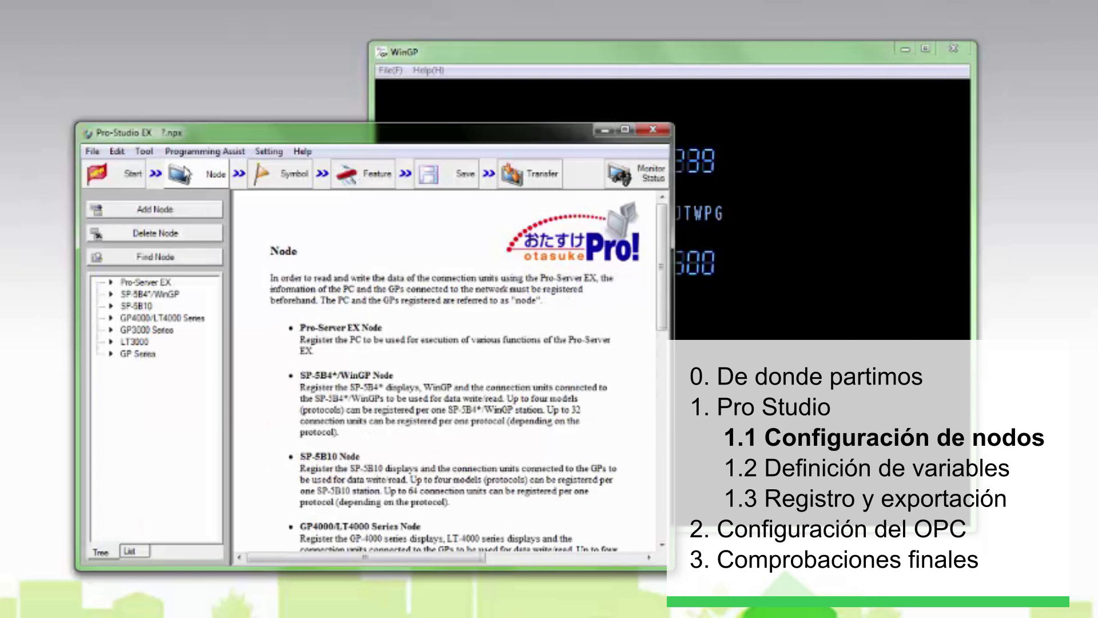
left_click(154, 257)
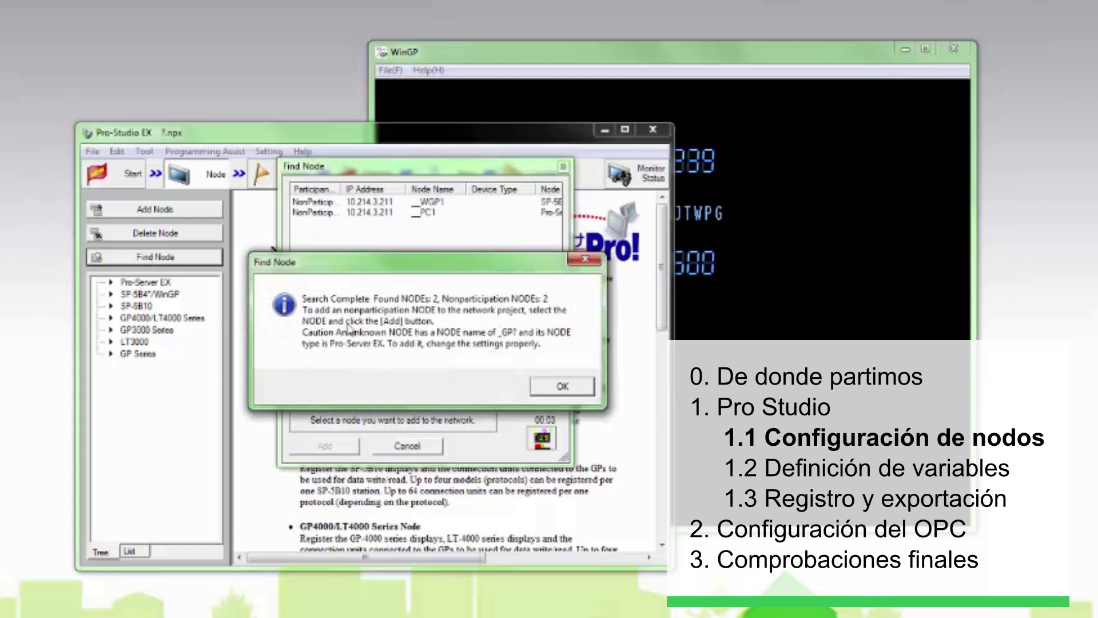
left_click(555, 389)
left_click(321, 202)
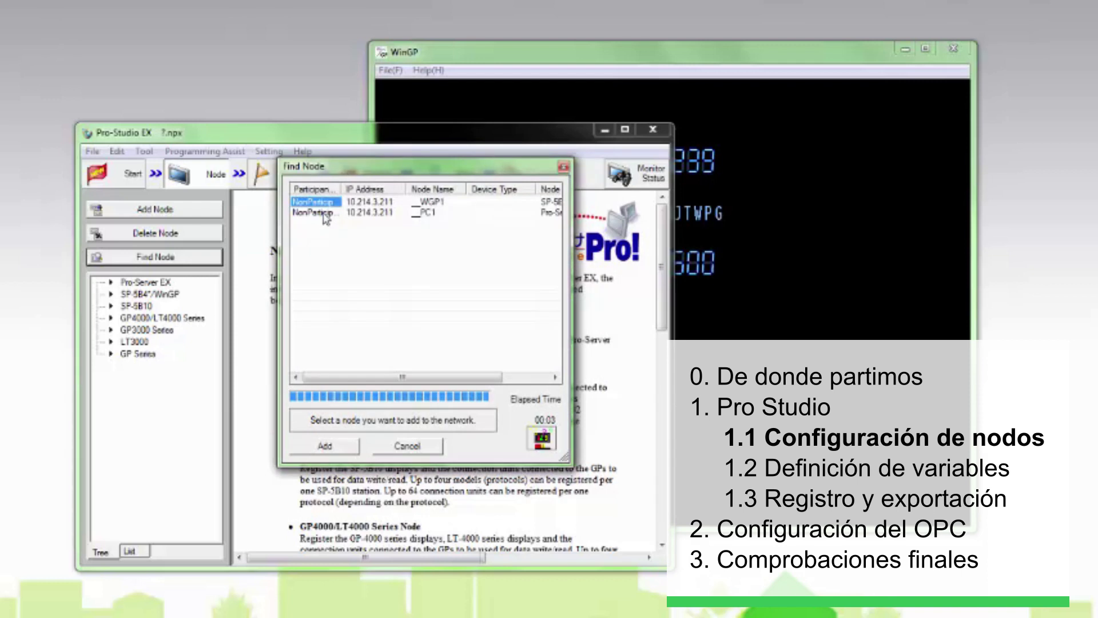
left_click(325, 212, "ctrl")
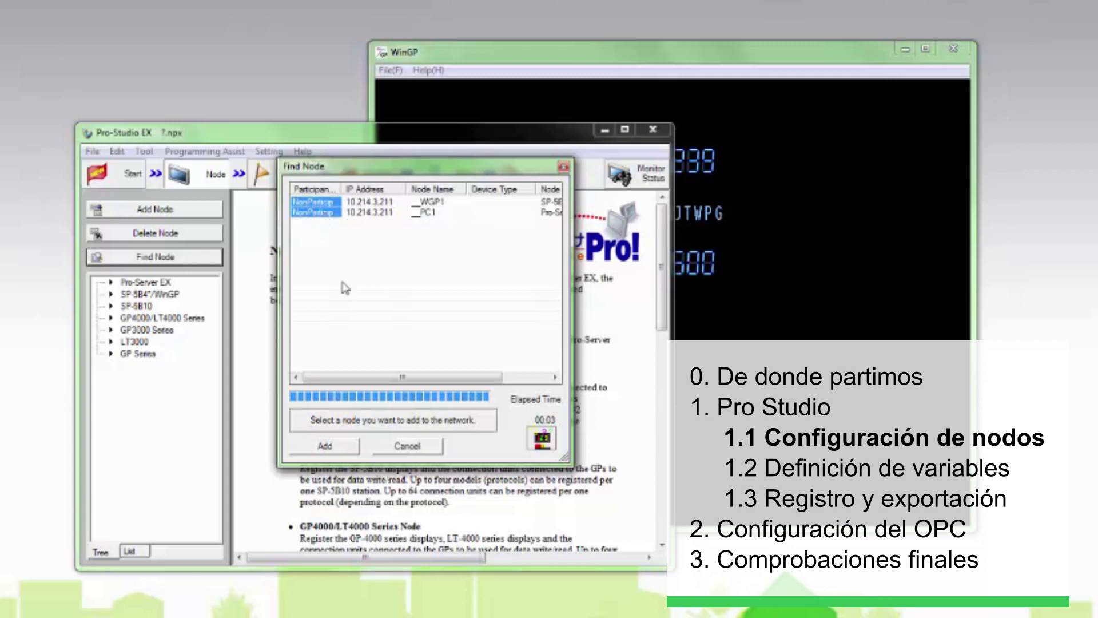
left_click(338, 455)
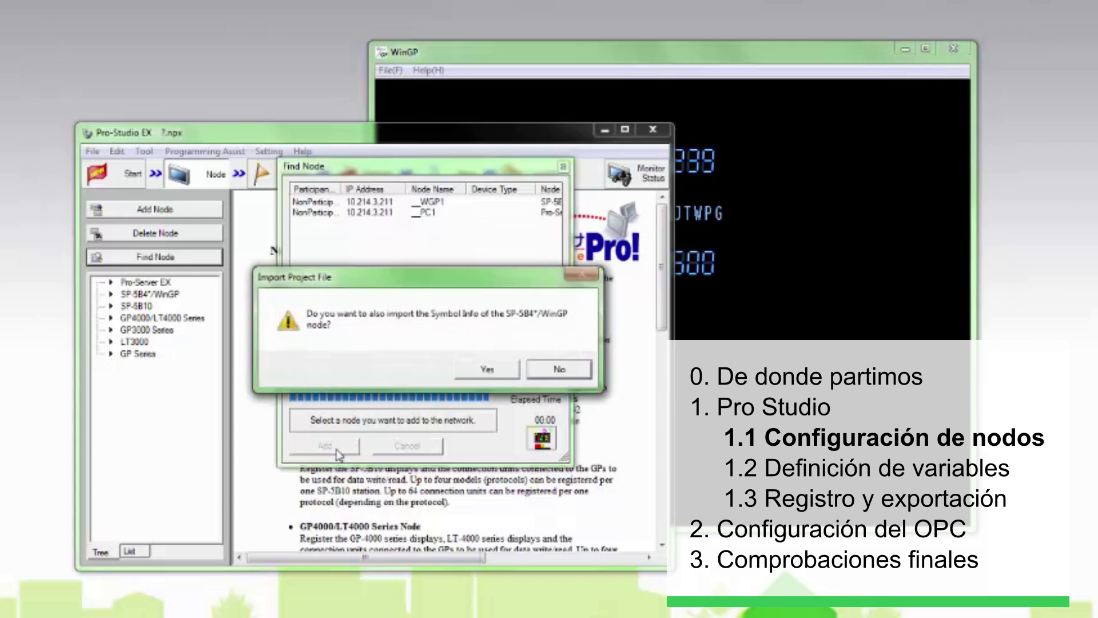
left_click(489, 367)
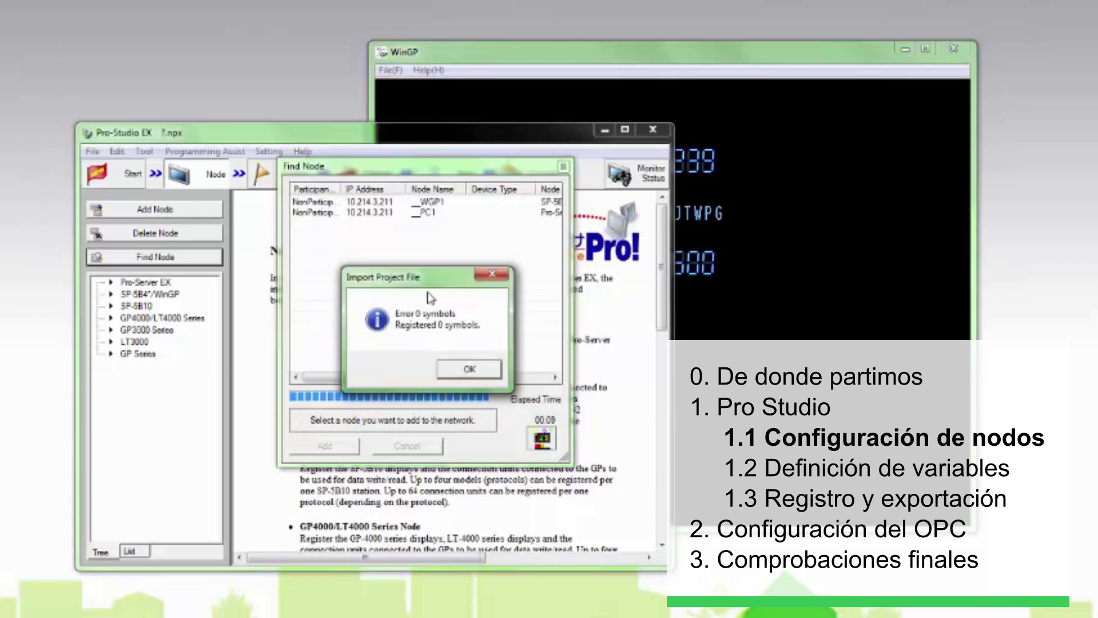
left_click(464, 370)
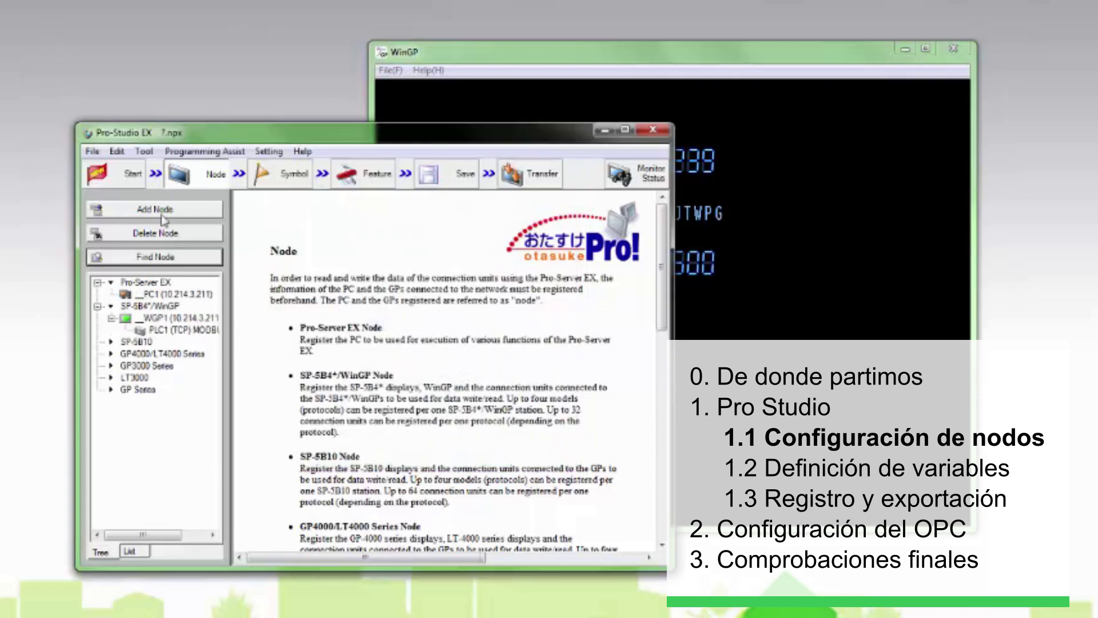
Review the node settings of __PC1 and __WGP1
left_click(168, 295)
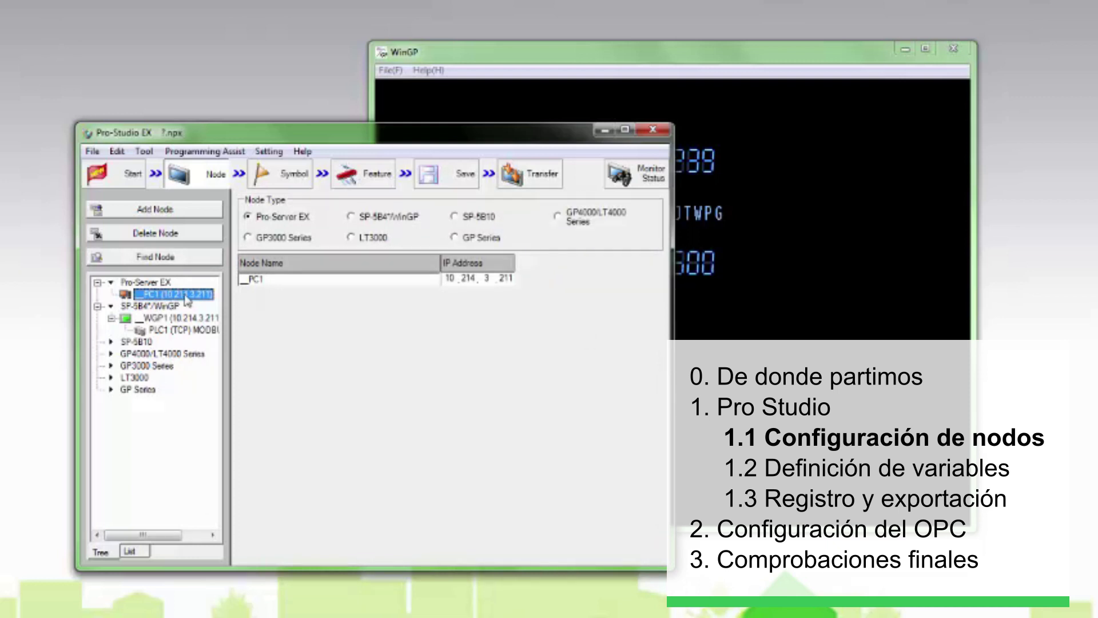
left_click(178, 318)
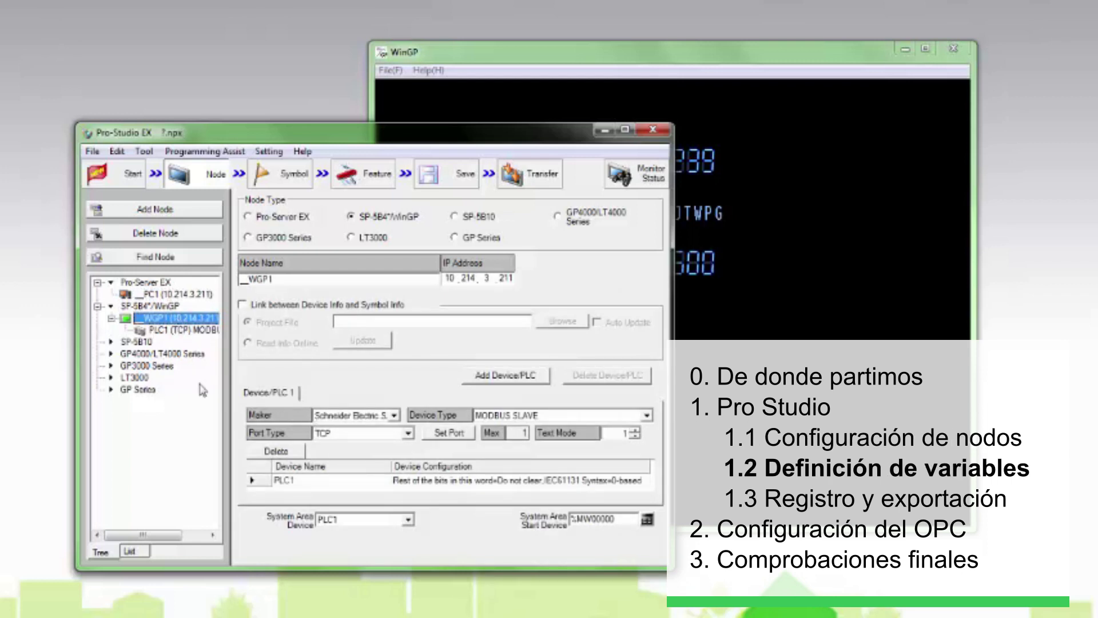
View the #INTERNAL symbol sheet of the __WGP1 node and open its PLC1 symbol sheet, Sheet2
left_click(288, 182)
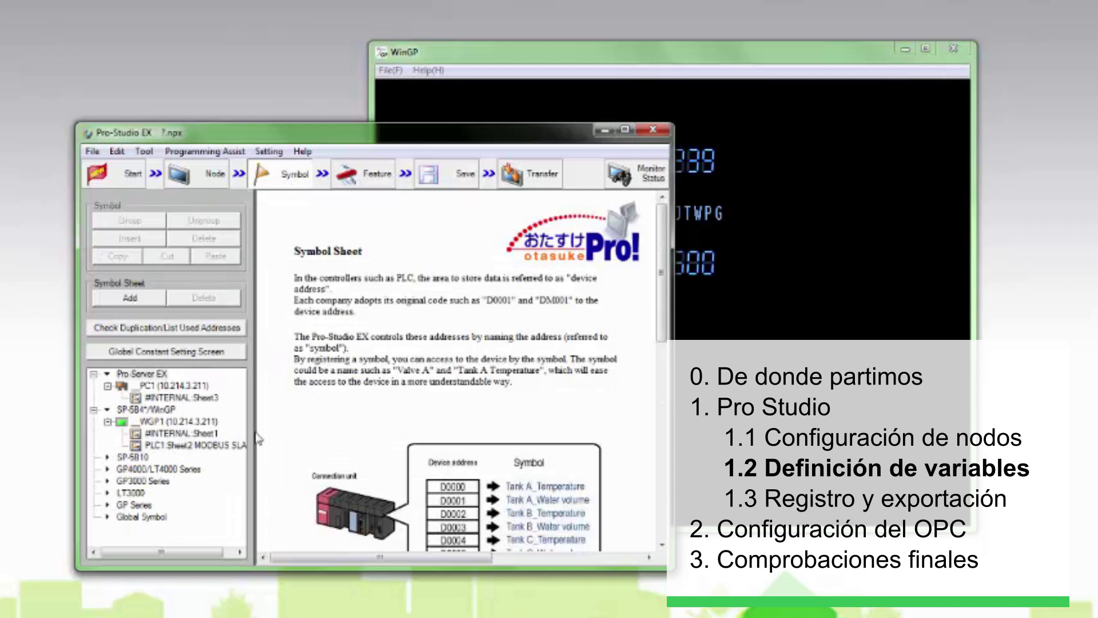
left_click(172, 423)
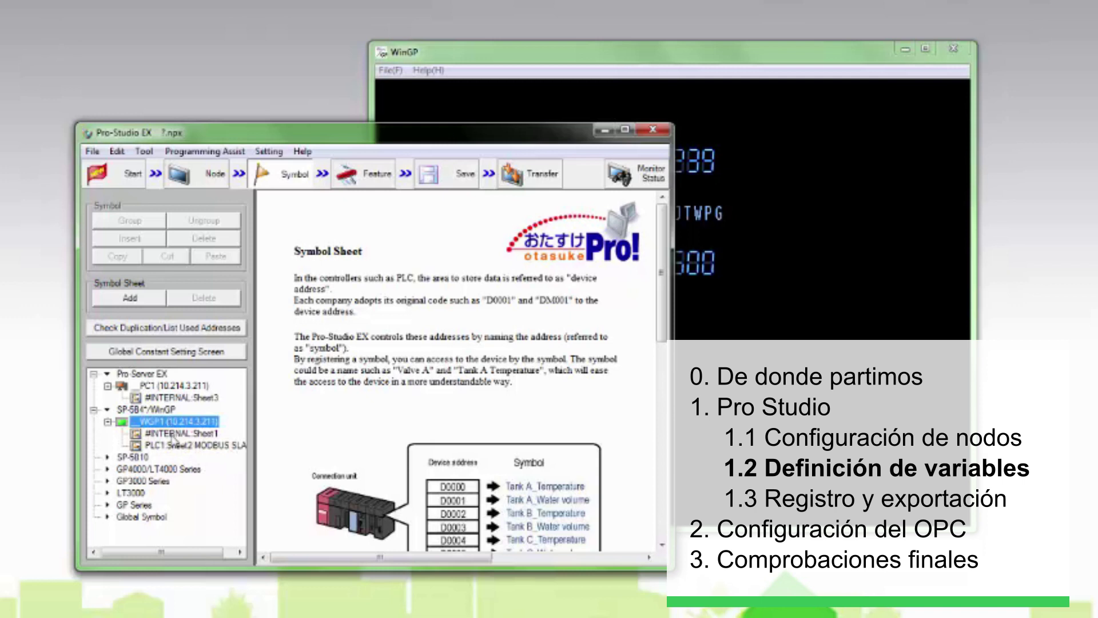
left_click(172, 433)
left_click(170, 447)
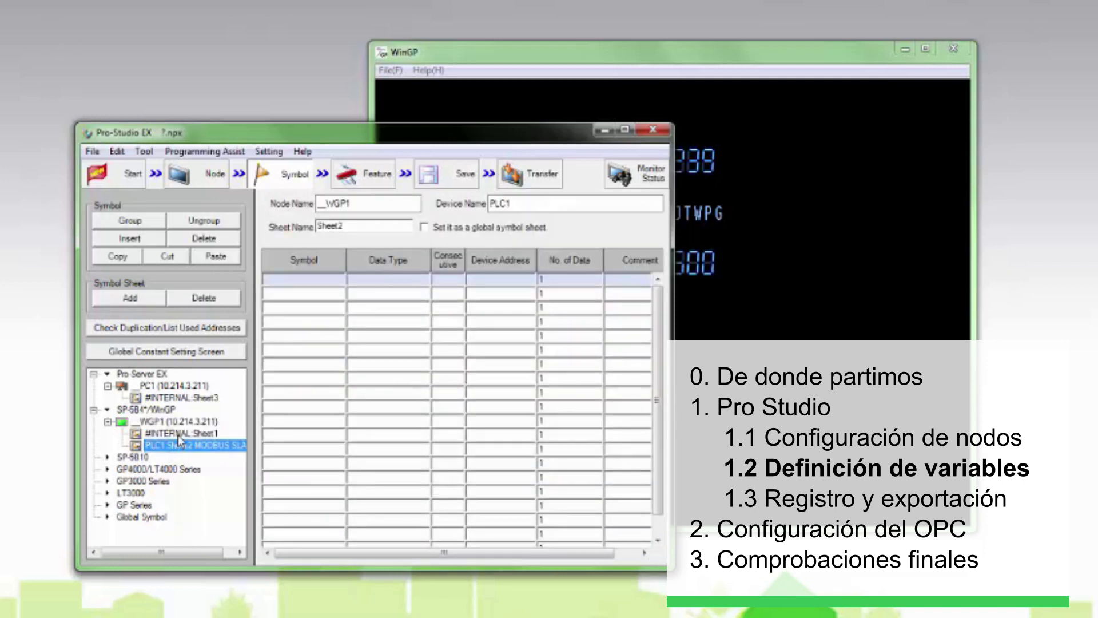
left_click(178, 435)
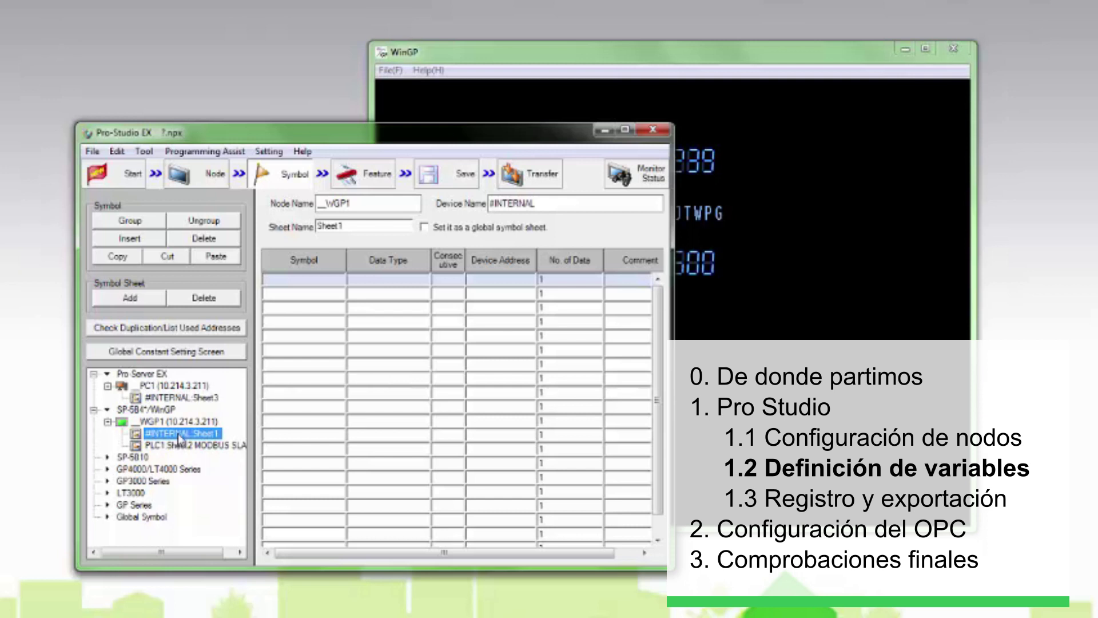
left_click(184, 446)
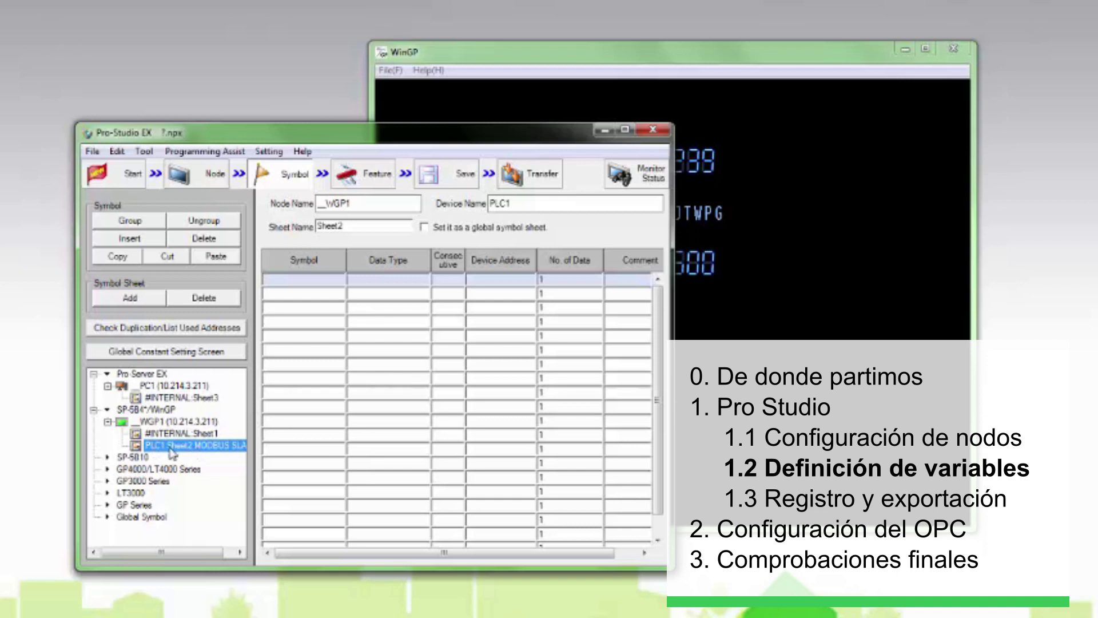
Define the symbol N_Lote in the first row as 16Bit(Unsigned) with device address %MW00000
left_click(321, 282)
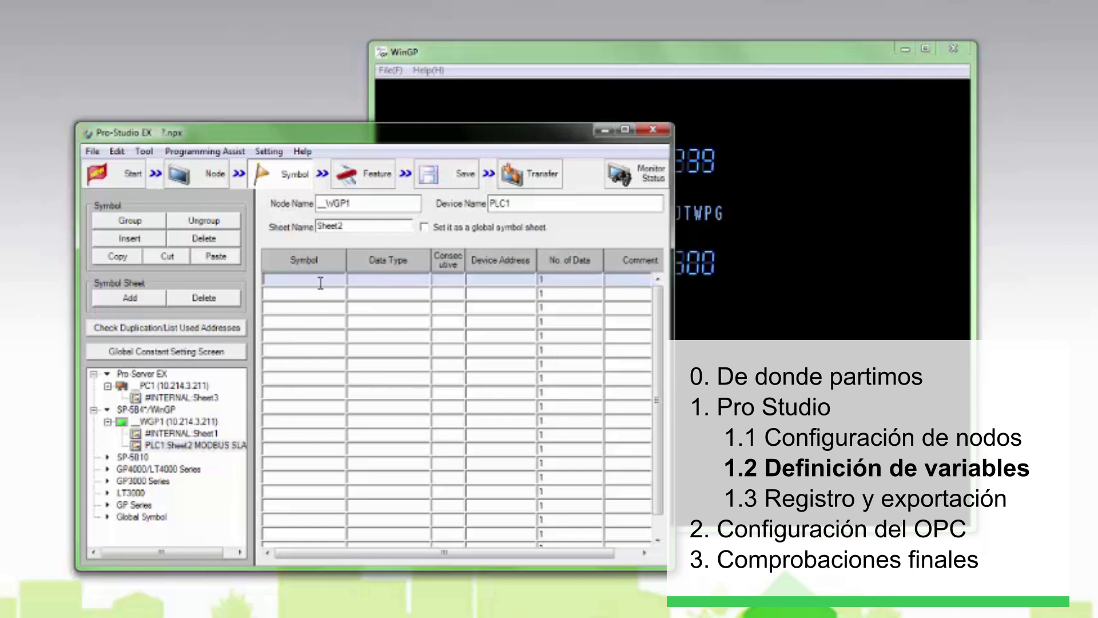
type("N_Lote")
left_click(393, 279)
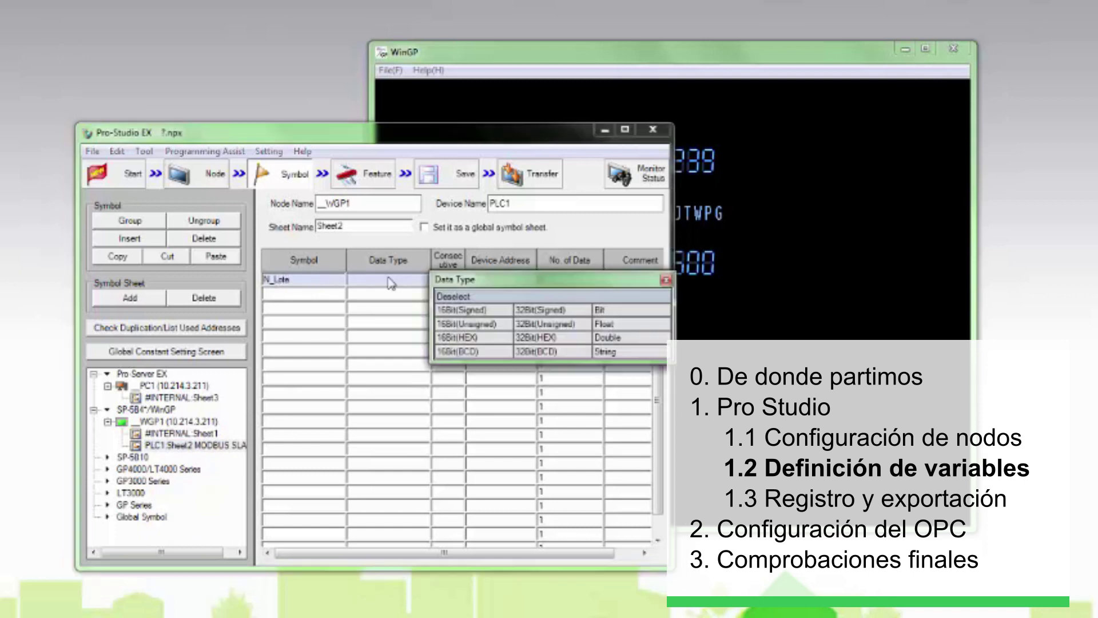
left_click(472, 324)
left_click(492, 279)
left_click(528, 280)
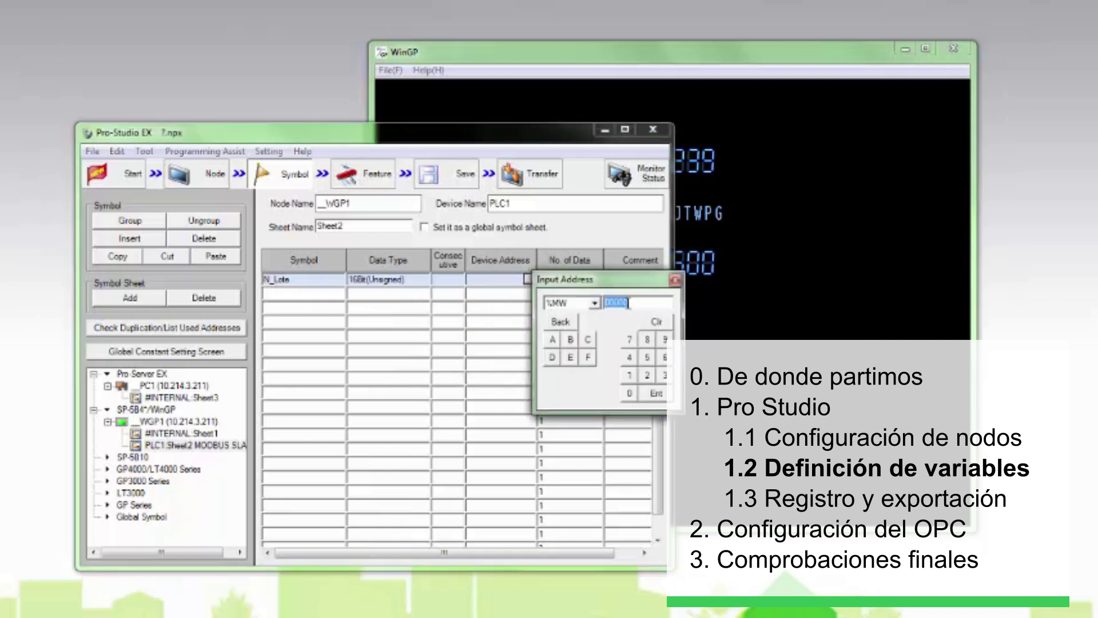
left_click(646, 392)
Define the symbol Producto in the second row as String at device address %MW00010 with 20 data items
left_click(330, 297)
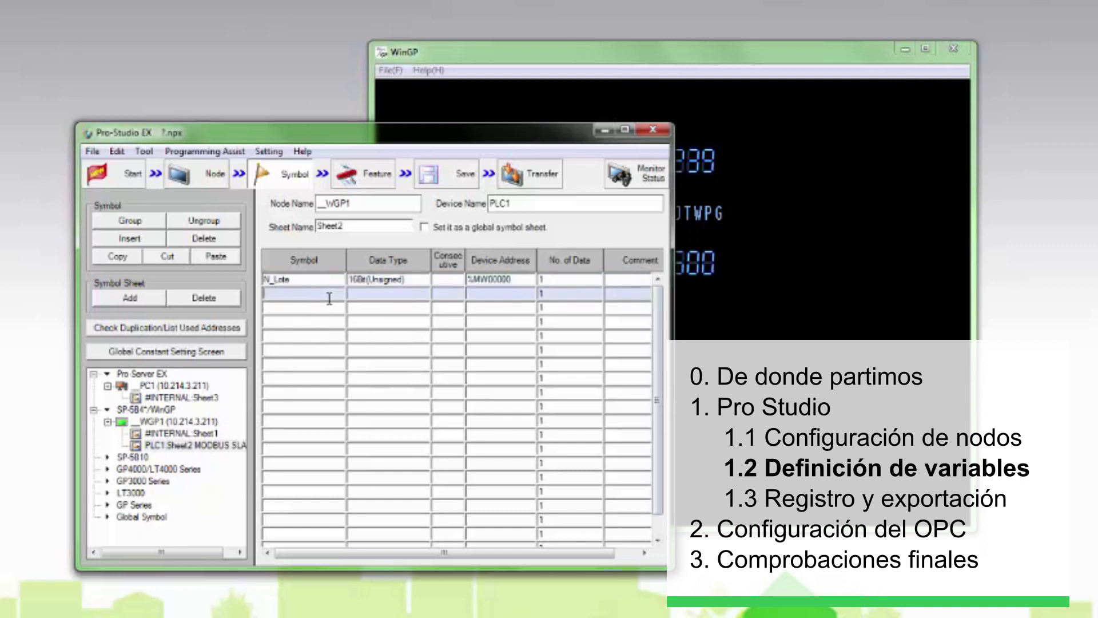
type("Producto")
left_click(384, 293)
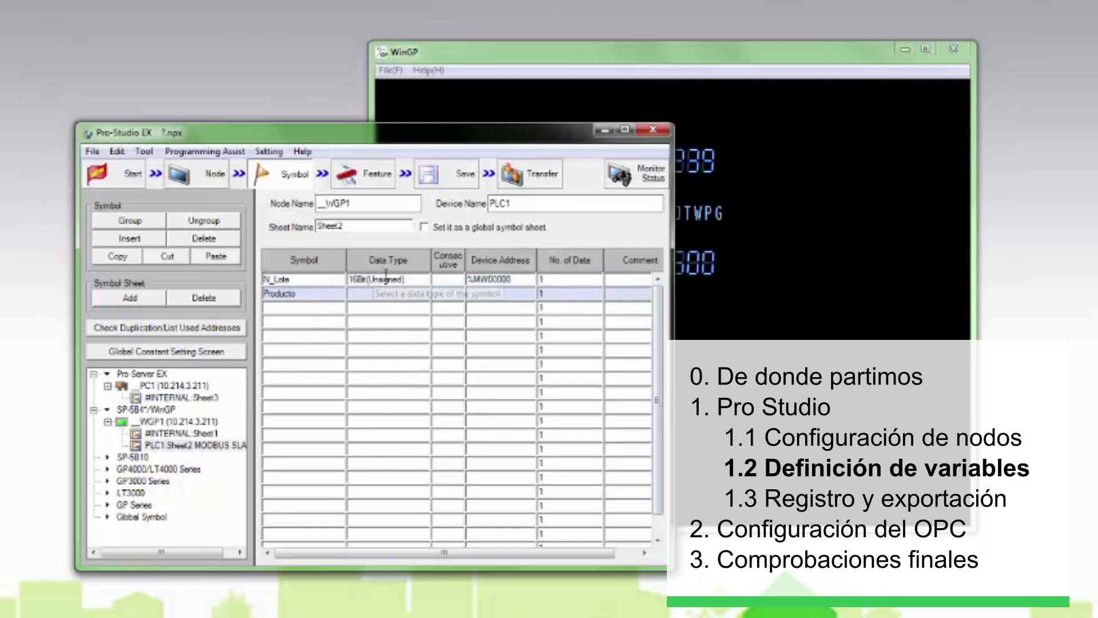
left_click(425, 293)
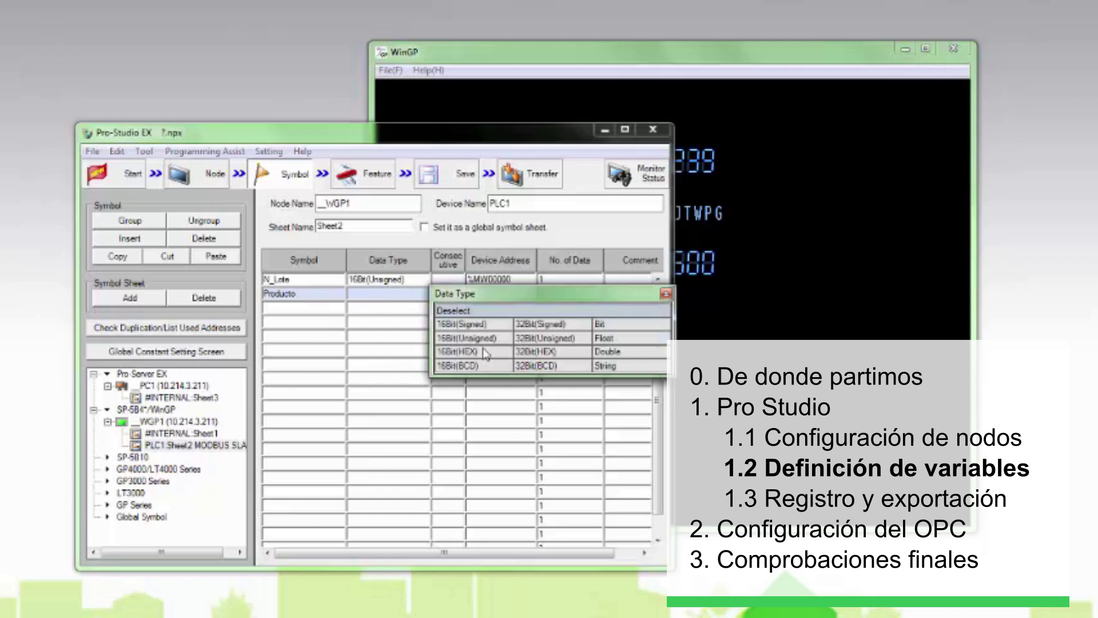
left_click(618, 371)
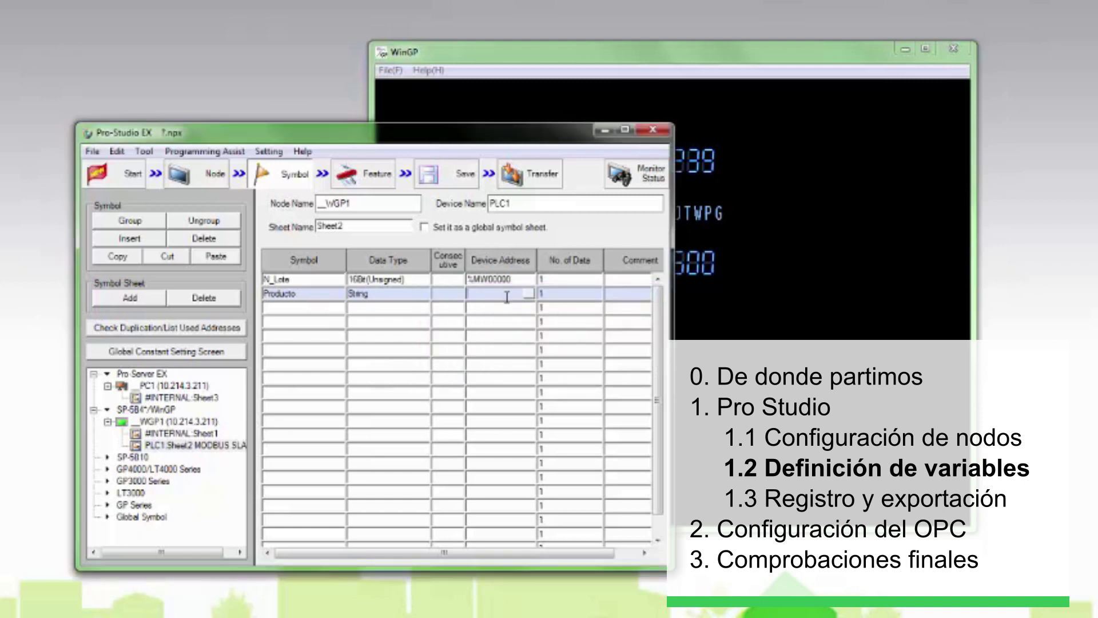
left_click(527, 294)
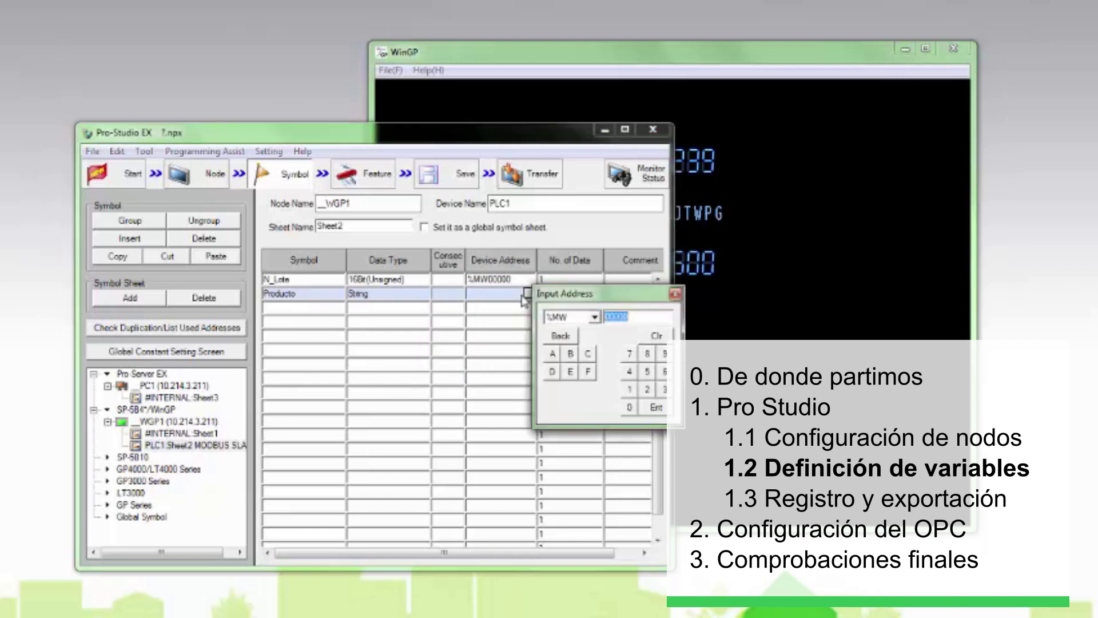
type("10")
key("Return")
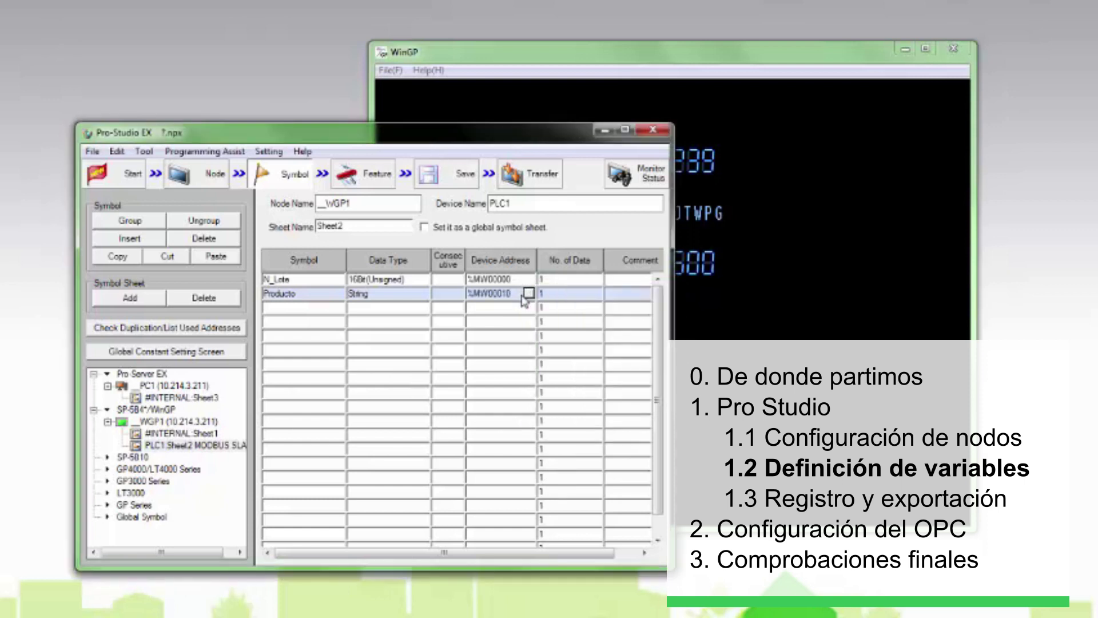
left_click(579, 296)
type("20")
Define the symbol N_Piezas in the third row as 16Bit(Unsigned) with device address %MW00001
left_click(313, 309)
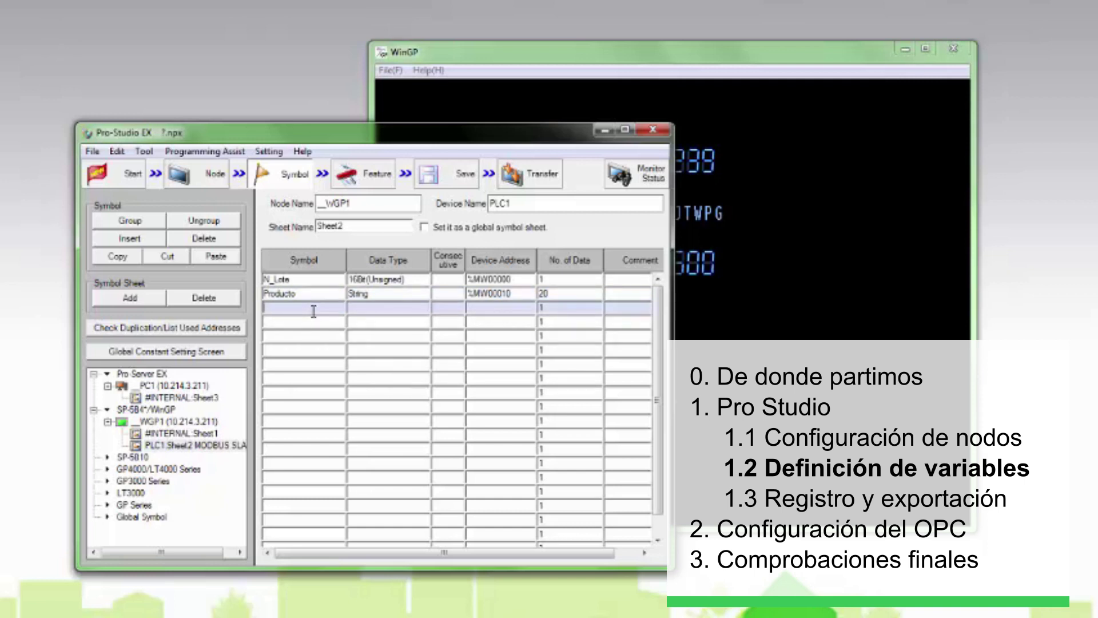
type("N_Piezas")
left_click(416, 308)
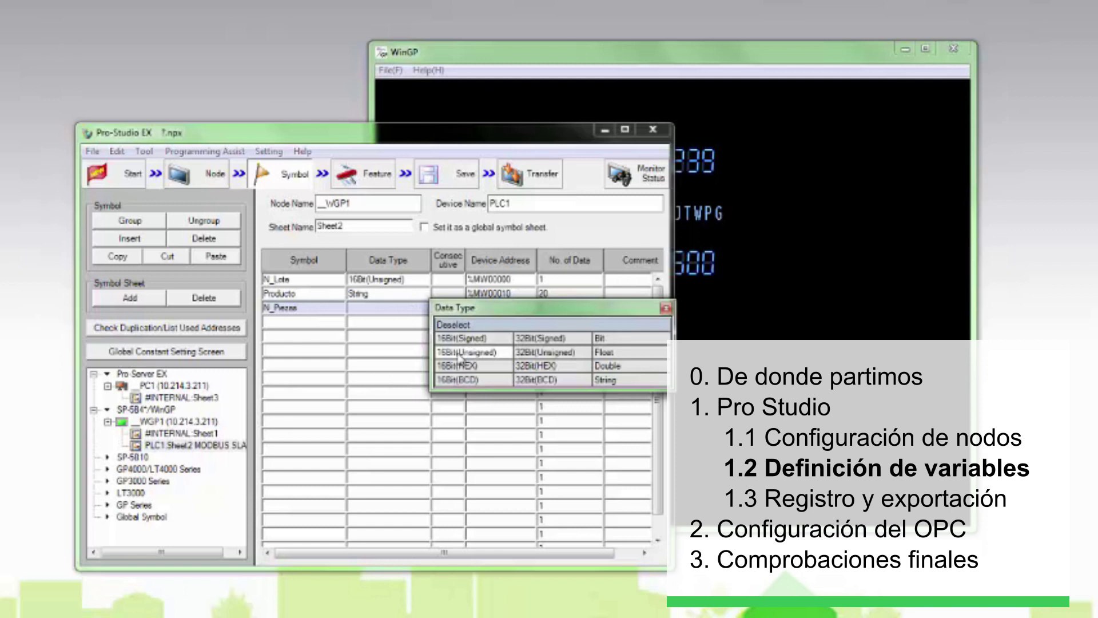
left_click(461, 354)
left_click(496, 307)
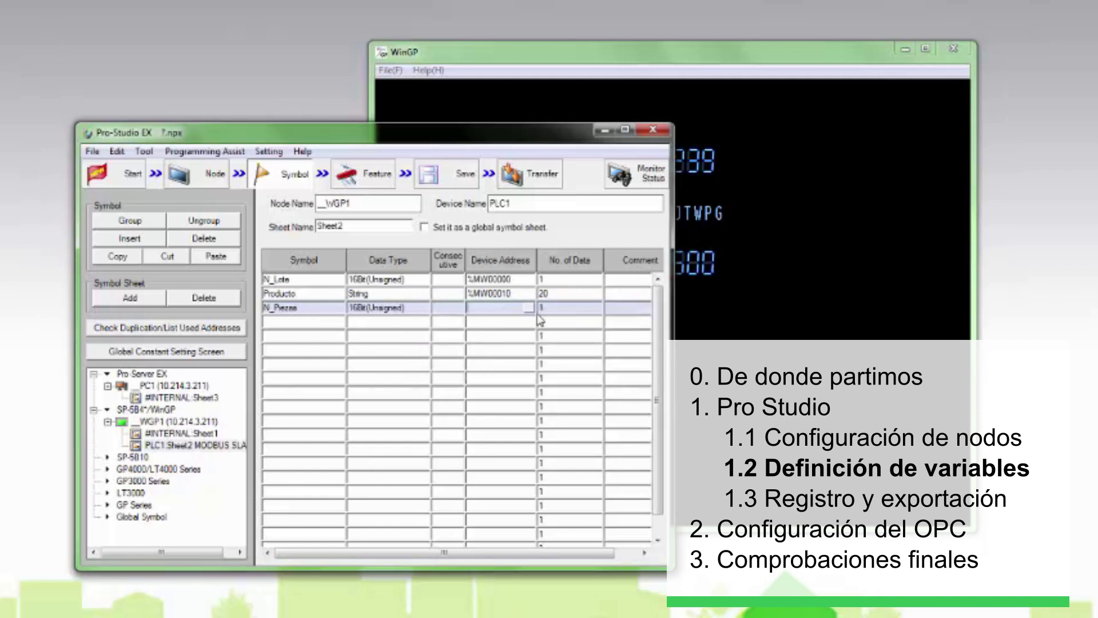
left_click(526, 307)
type("1")
key("Return")
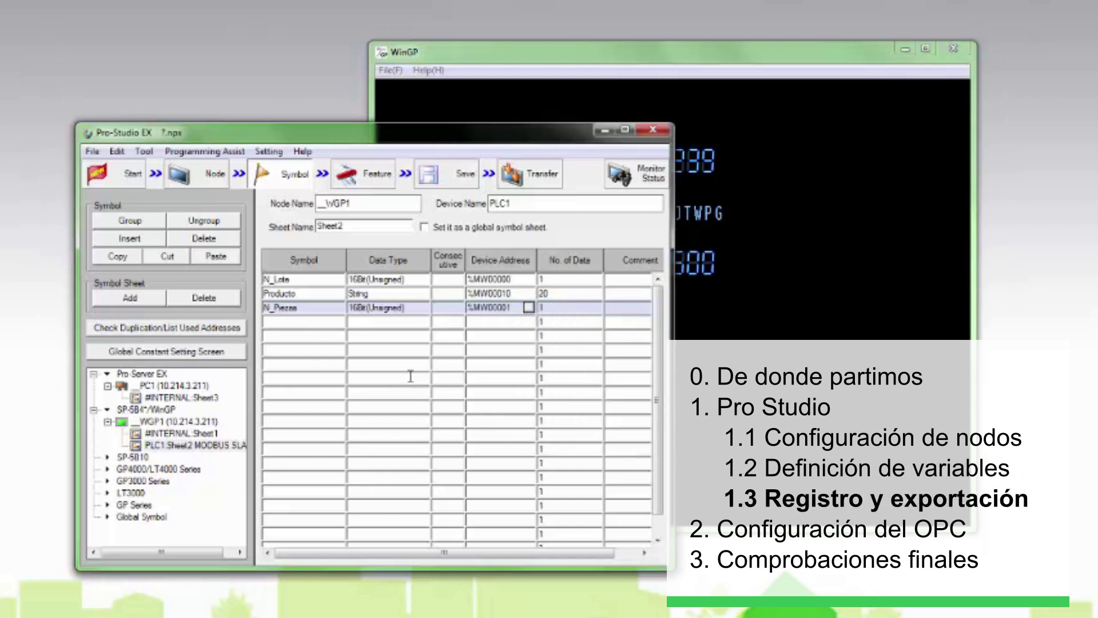
Save the network project as Variables_OPC and register its file-related information with the default values
left_click(92, 152)
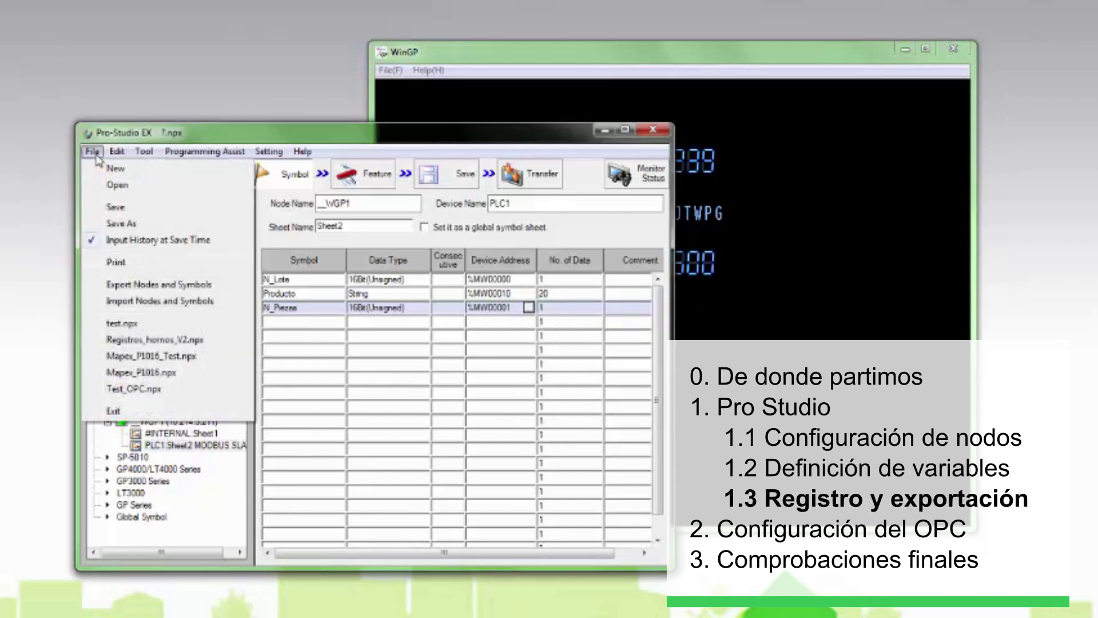
left_click(128, 224)
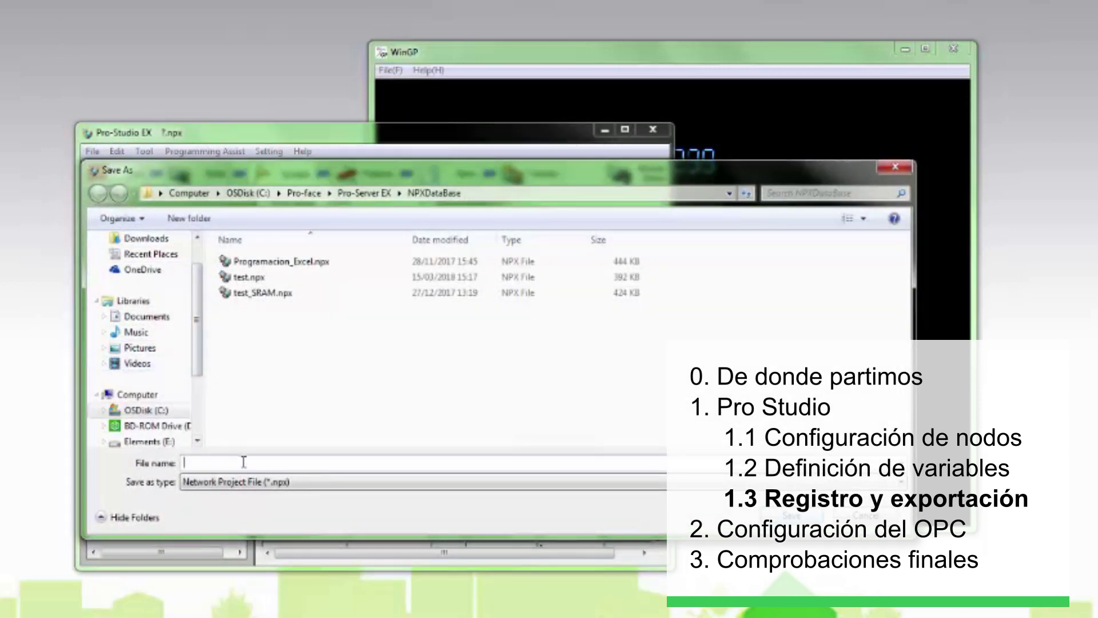
type("Variables_OPC")
key("Return")
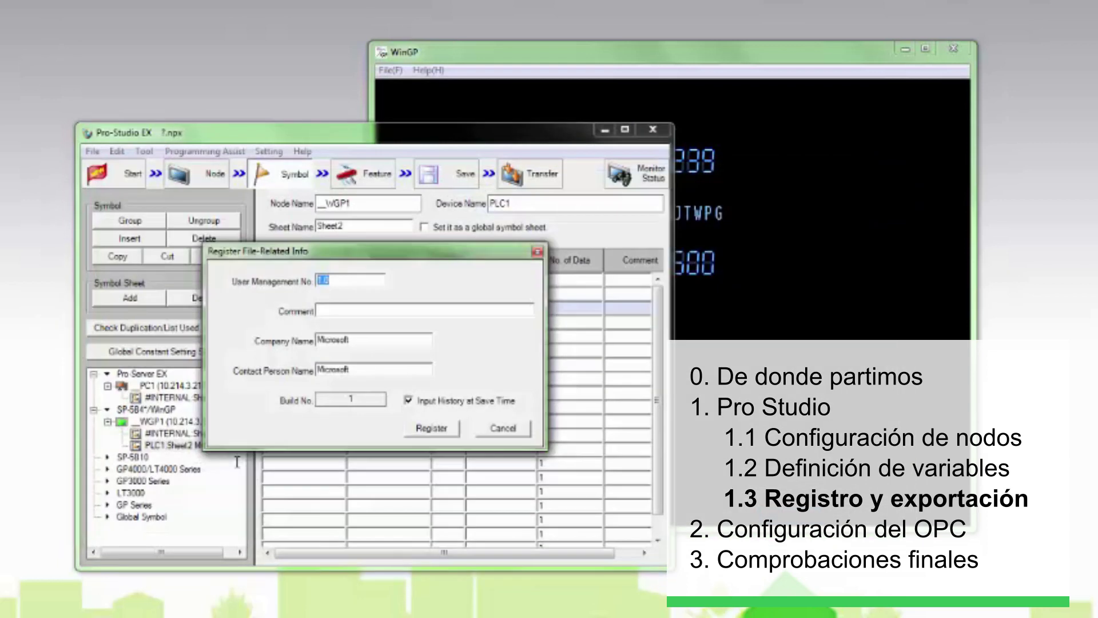
left_click(422, 429)
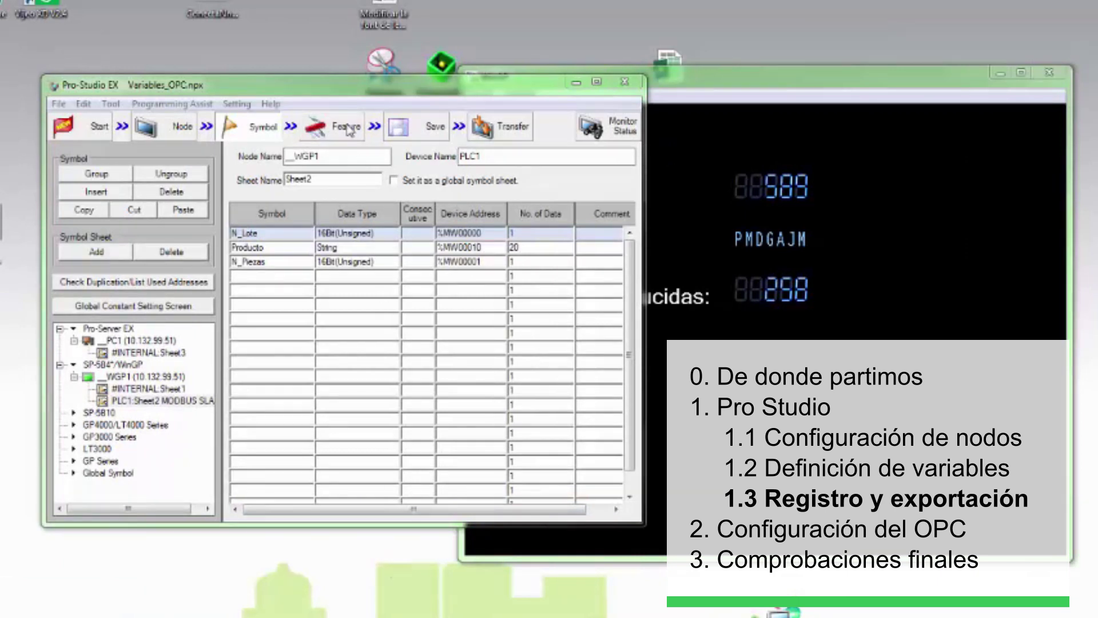
Save and reload the Variables_OPC network project
left_click(423, 130)
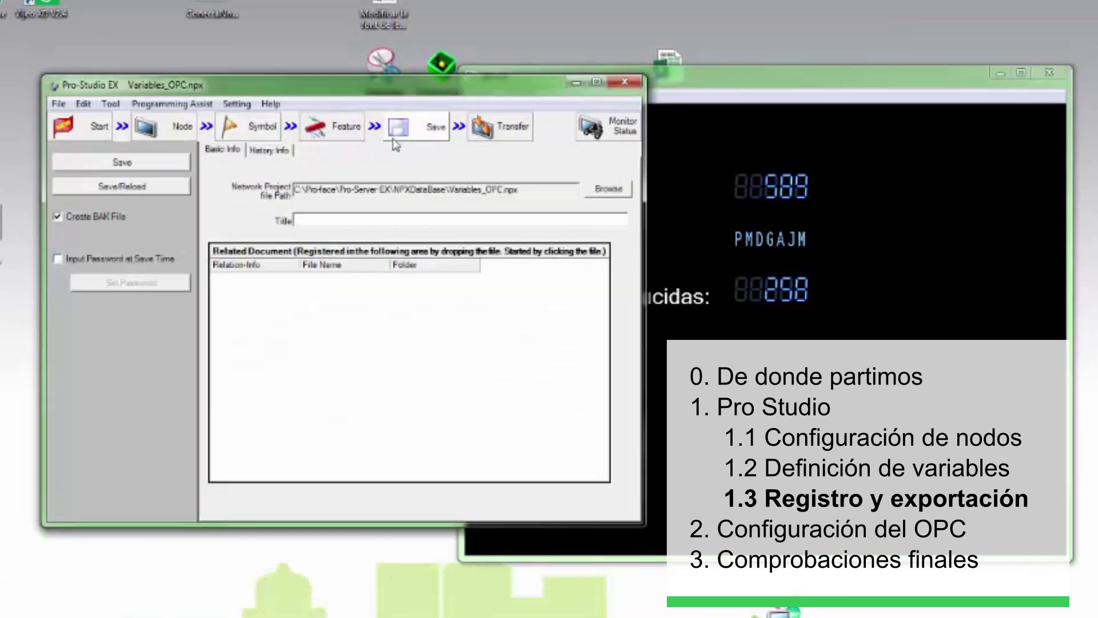
left_click(166, 189)
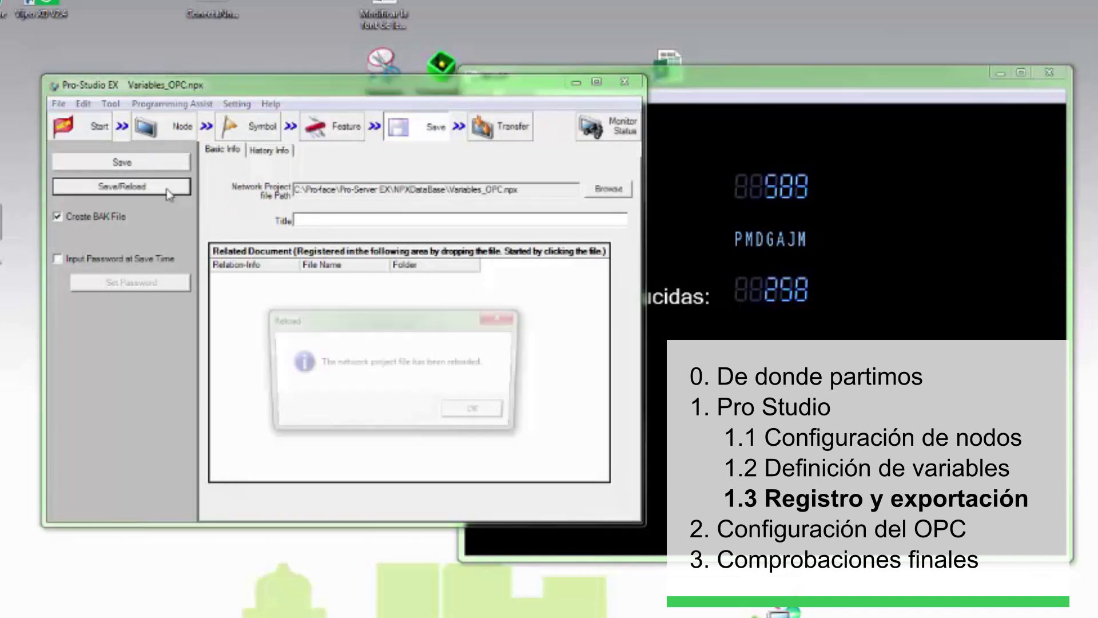
left_click(488, 417)
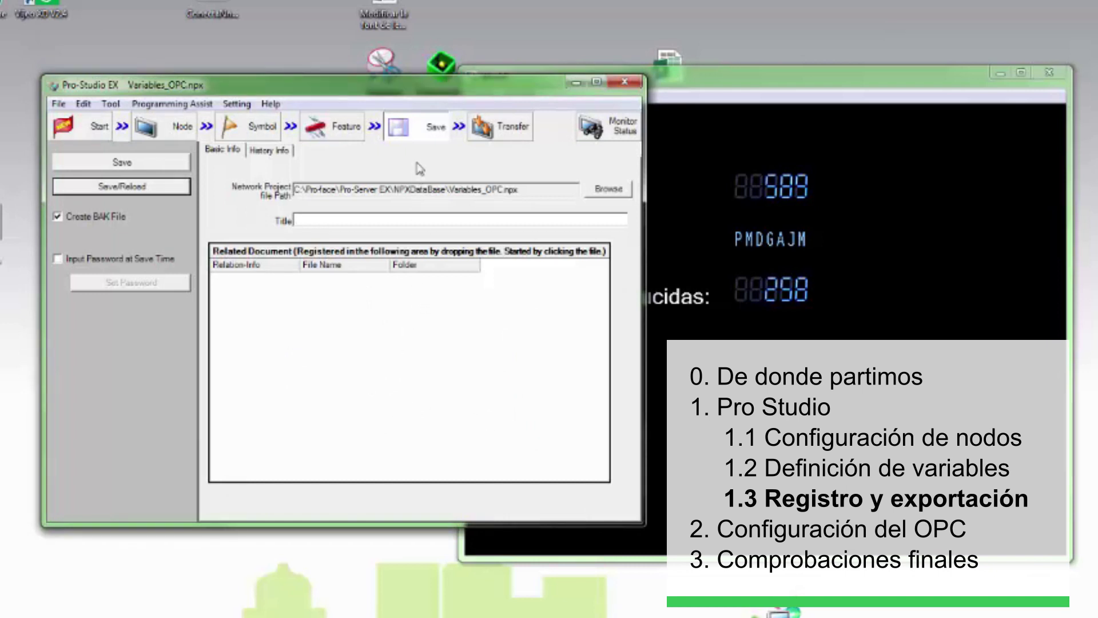
Transfer the network project to the __WGP1 node and close the transfer status window
left_click(503, 136)
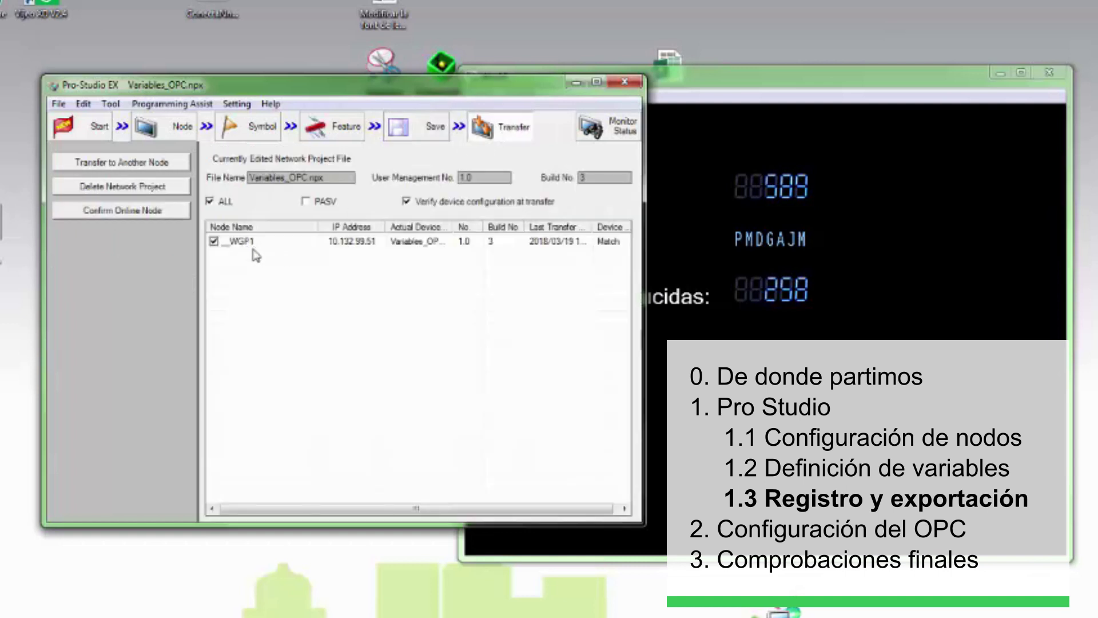
left_click(124, 166)
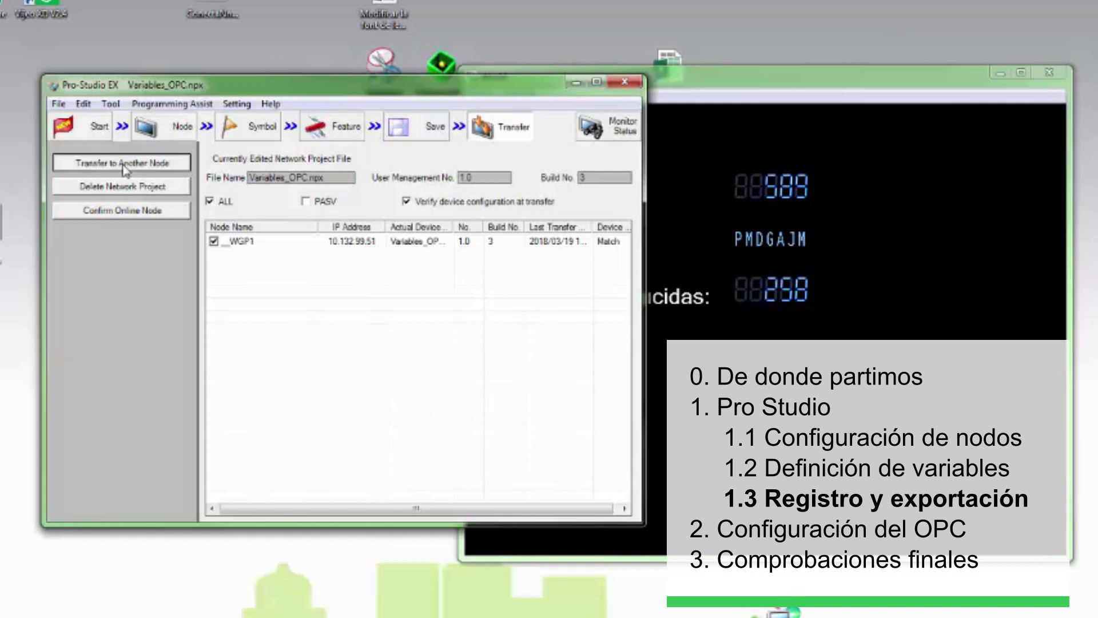
left_click(393, 412)
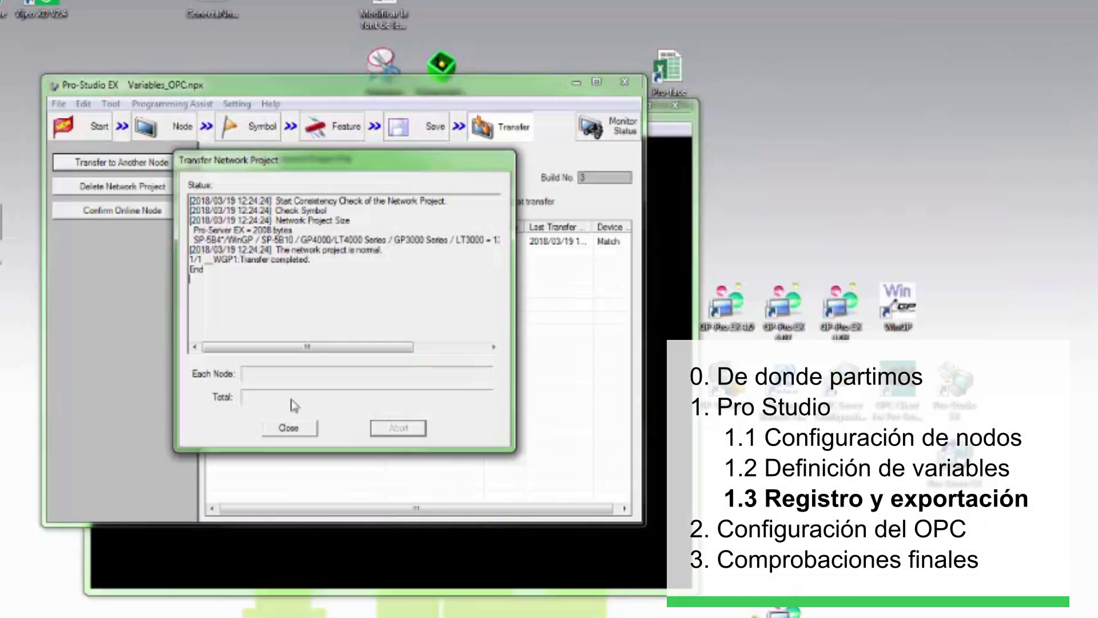
left_click(288, 427)
Move the WinGP window aside, minimize it, and launch the Pro-face OpcEX Configuration Tool
left_click(557, 555)
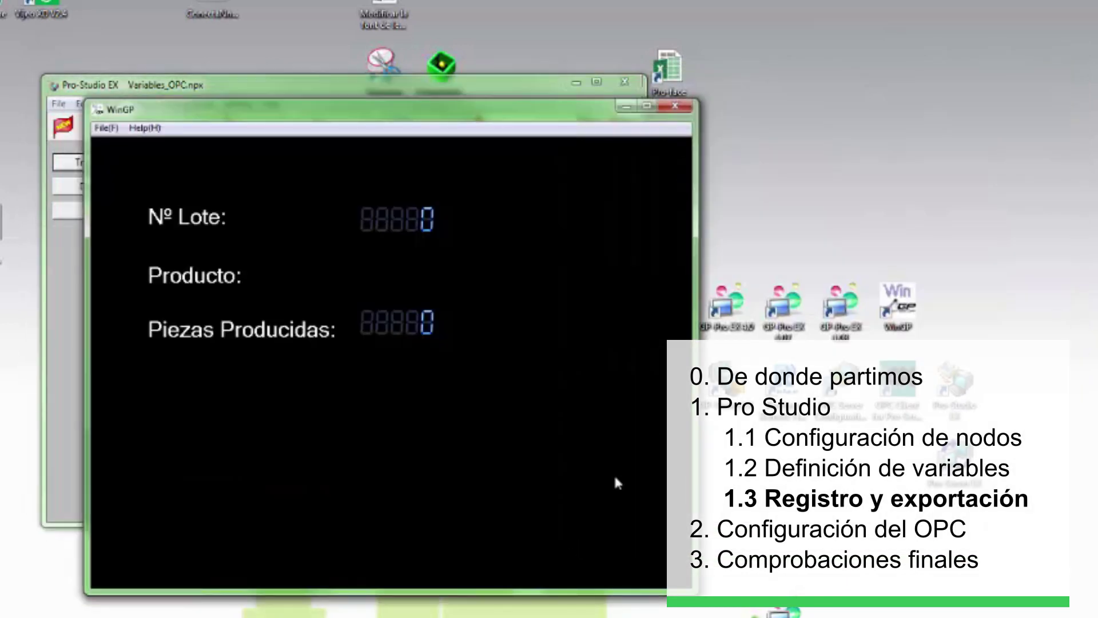
left_click_drag(544, 110, 766, 133)
left_click(427, 83)
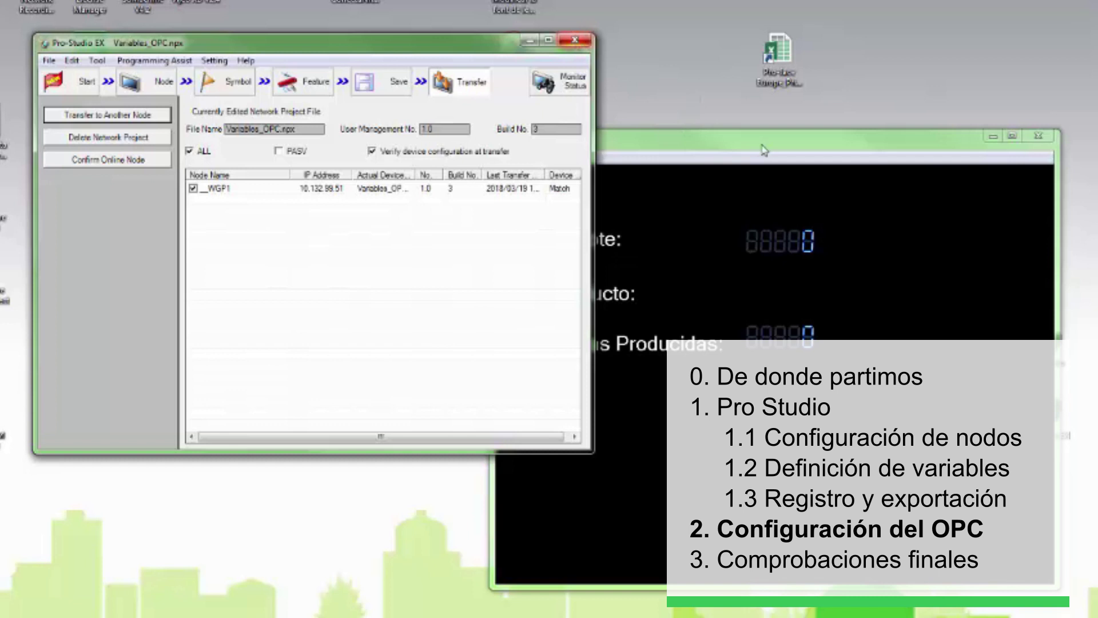
left_click(993, 137)
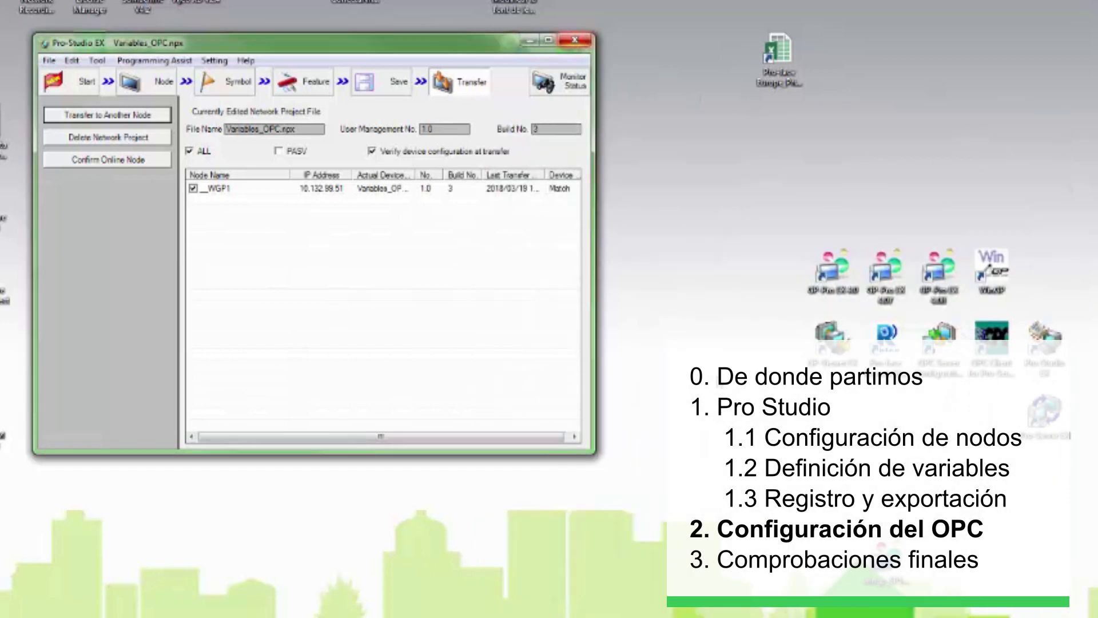
left_click(938, 337)
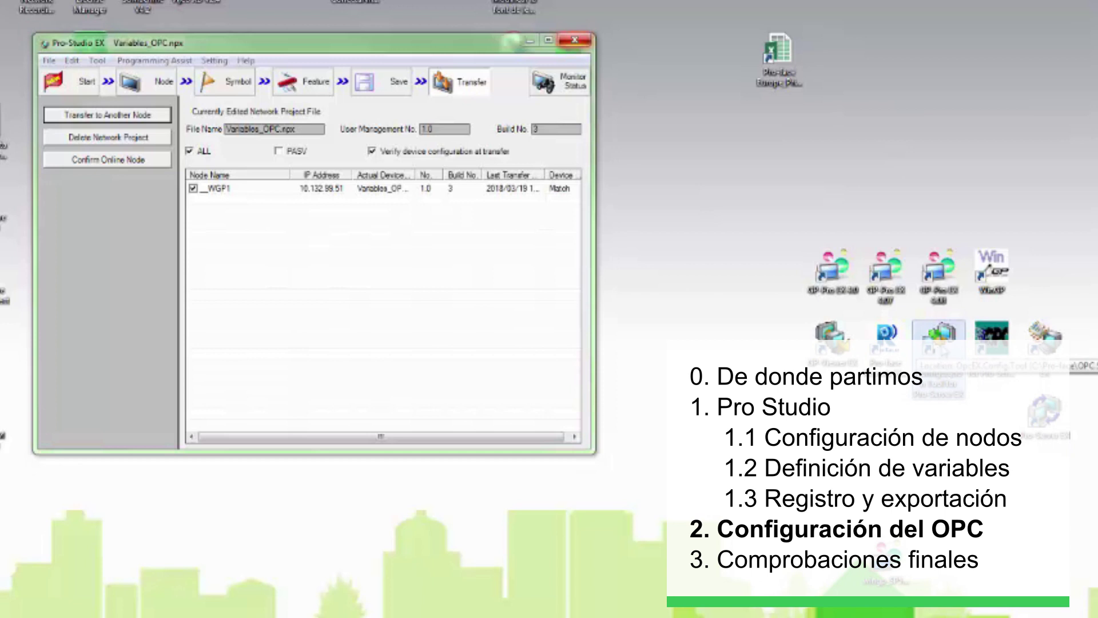
double_click(938, 337)
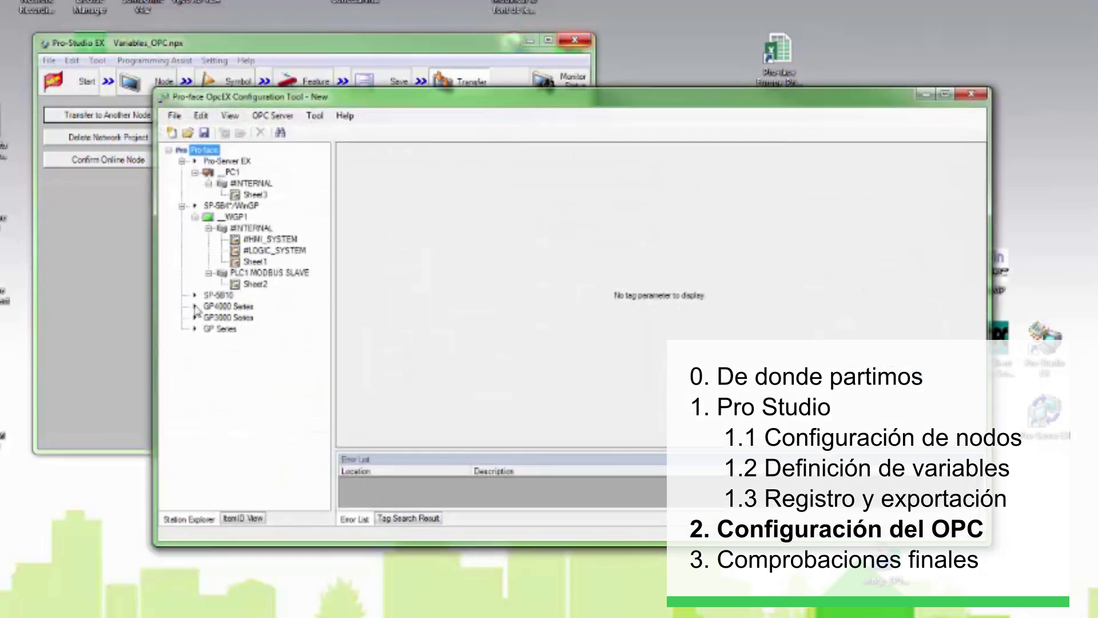
Import the NPX symbol sheet Sheet2 into the PLC1 MODBUS SLAVE device of the __WGP1 node
left_click(251, 184)
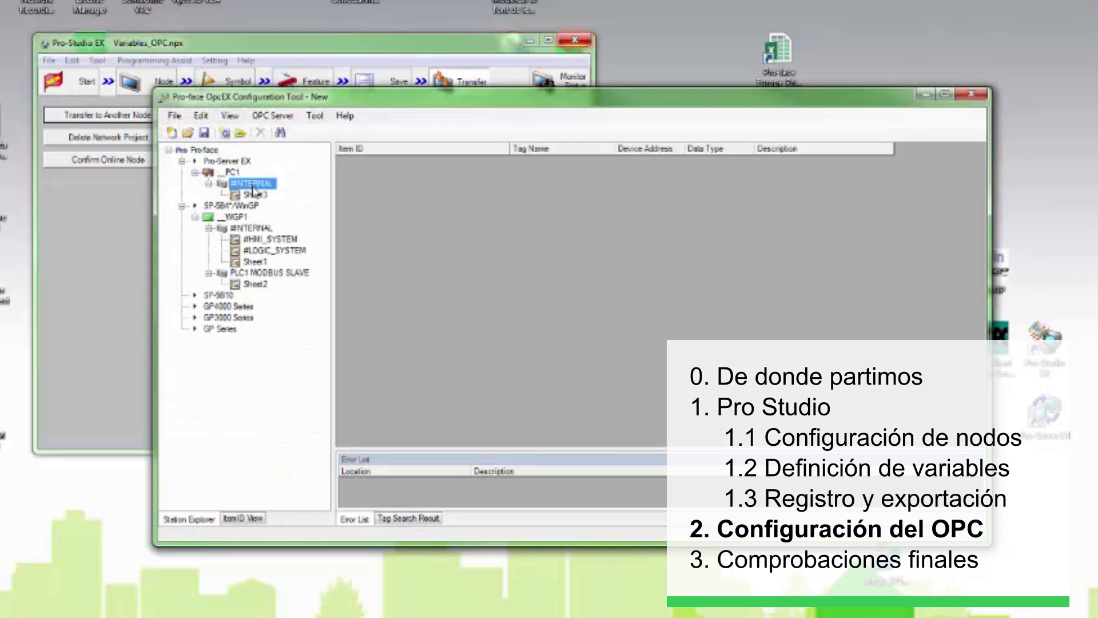
left_click(285, 239)
left_click(289, 273)
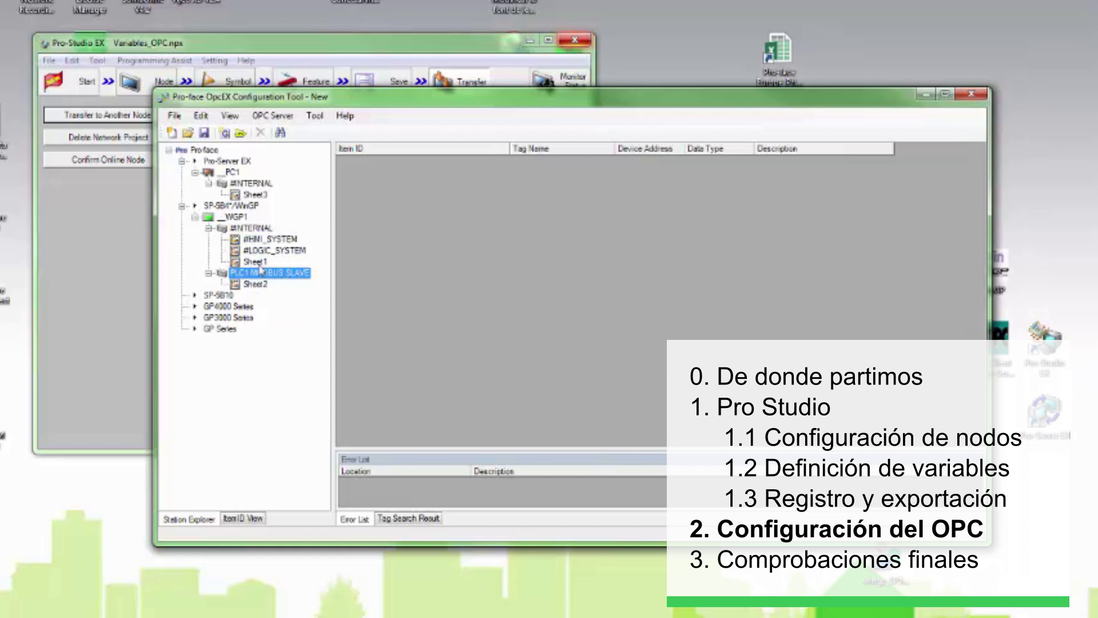
right_click(260, 284)
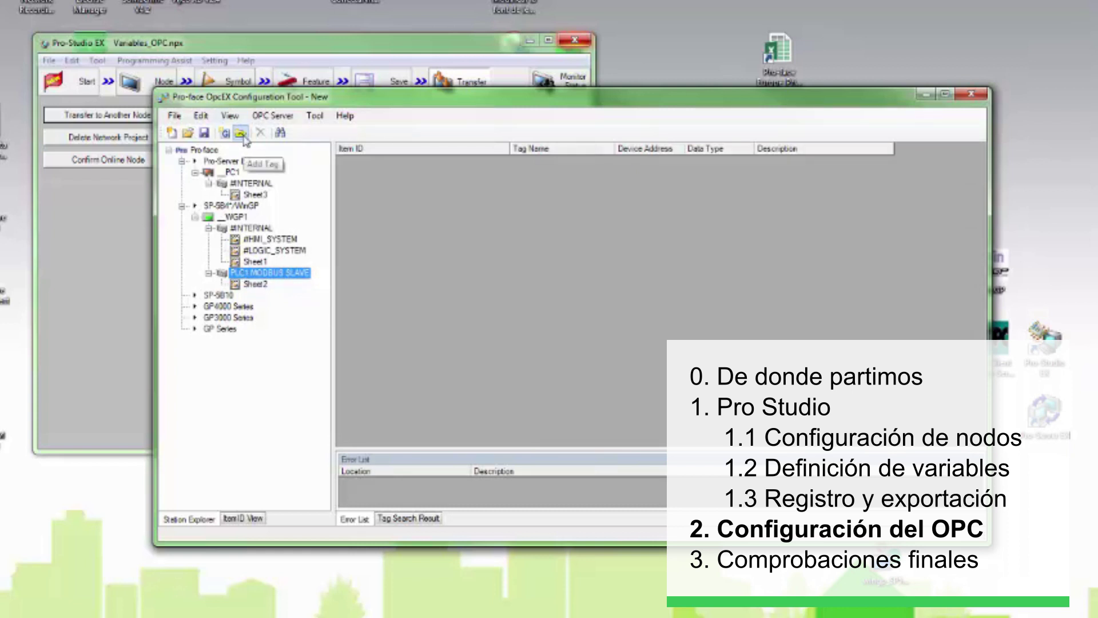
left_click(229, 115)
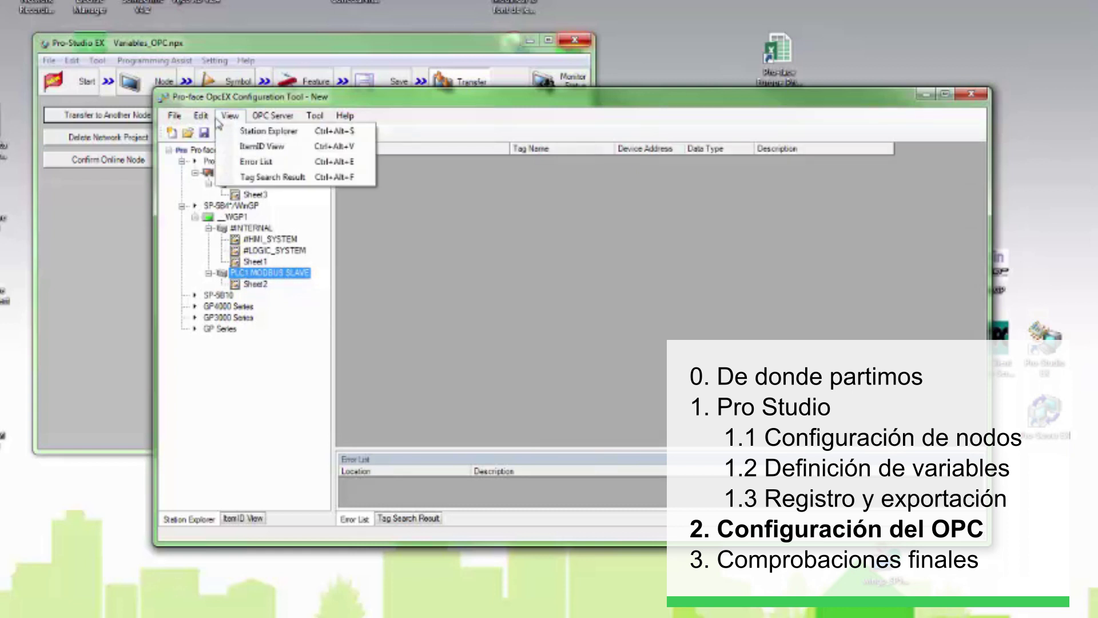
mouse_move(210, 121)
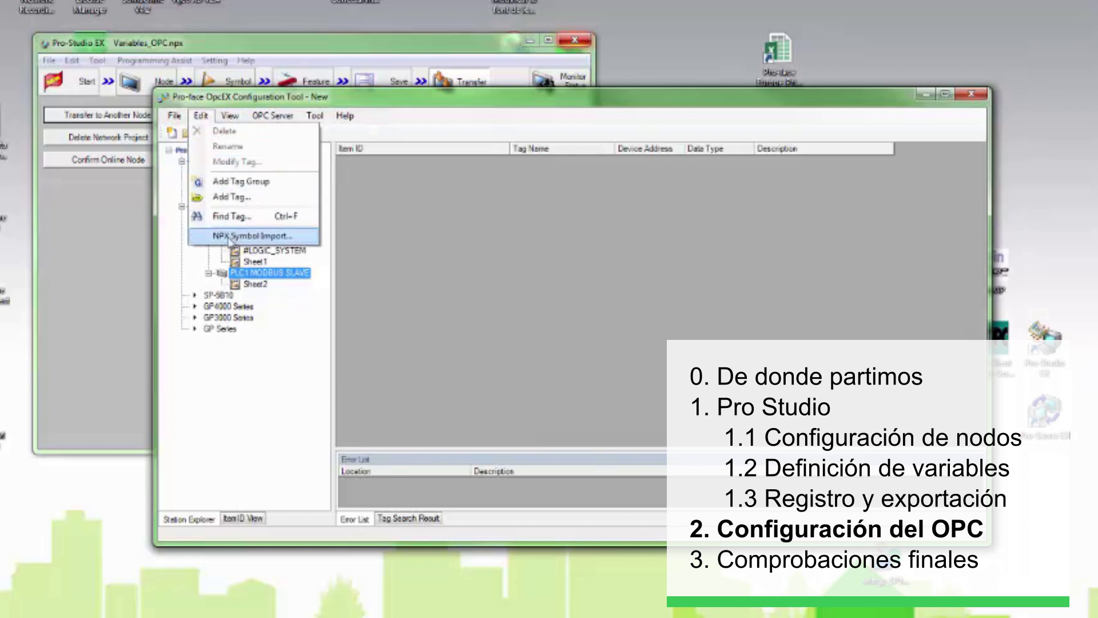
left_click(278, 236)
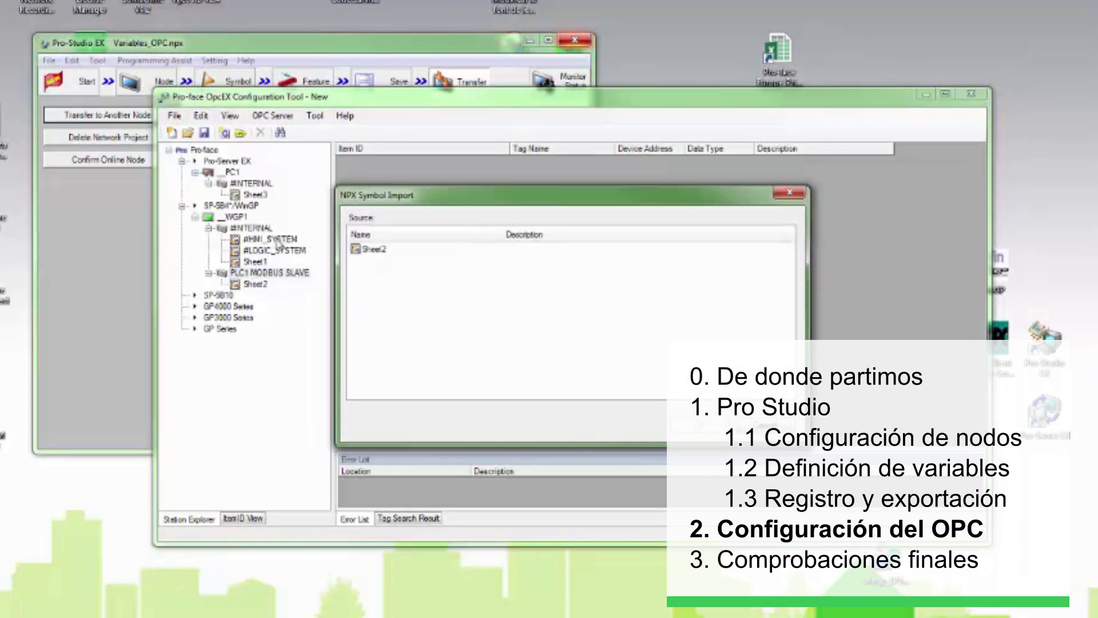
left_click(371, 250)
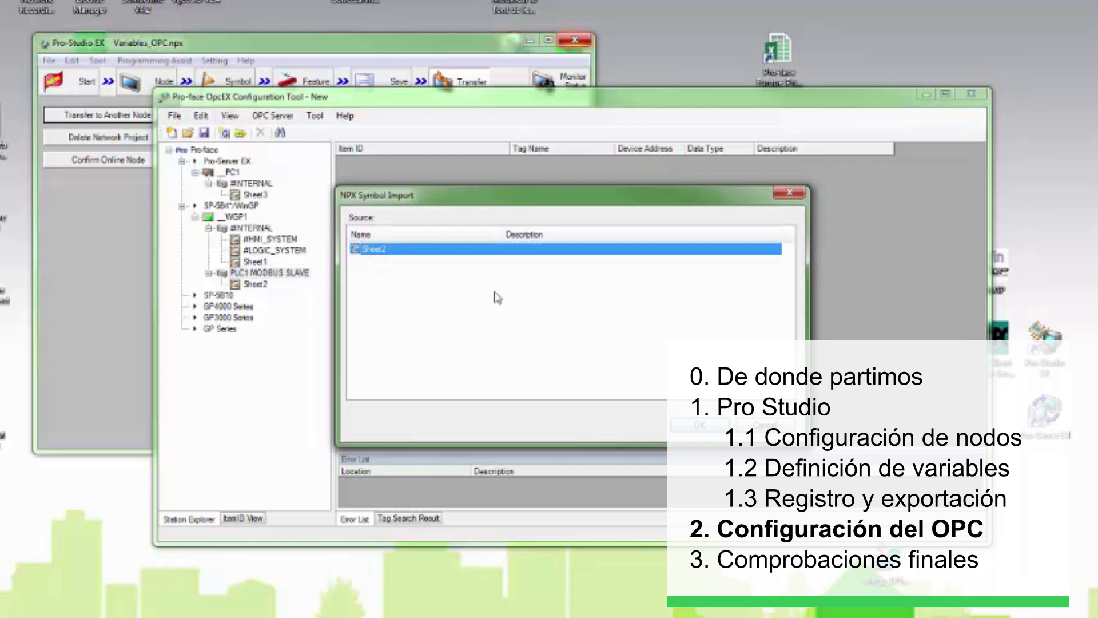
left_click(692, 424)
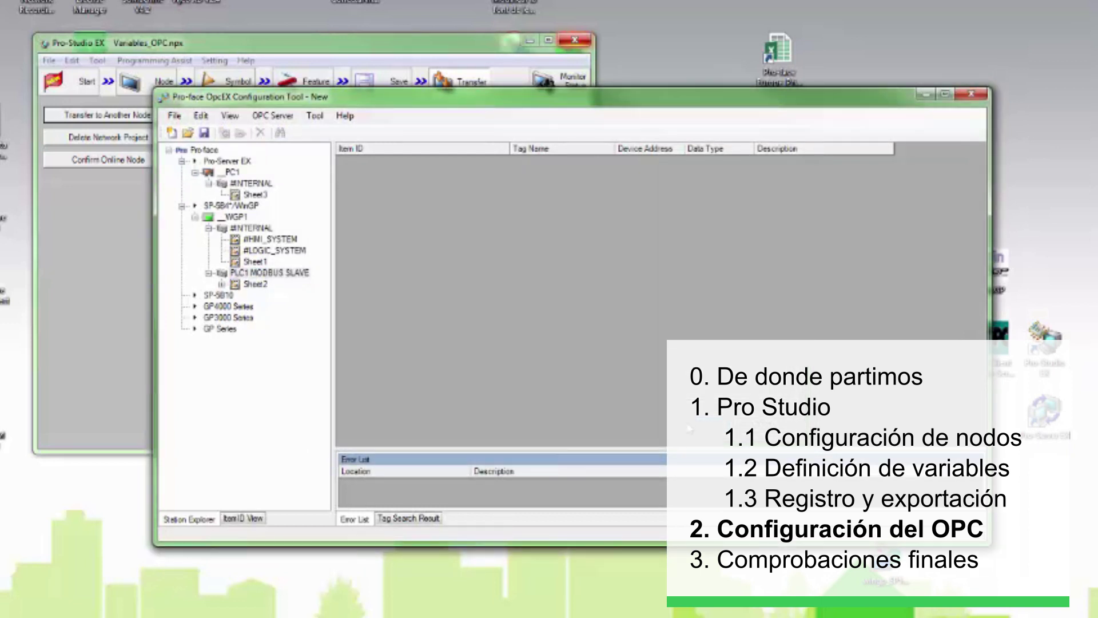
Examine the N_Lote, N_Piezas and Producto tags imported in Sheet2 of PLC1
left_click(255, 284)
left_click(557, 161)
left_click(556, 174)
left_click(557, 189)
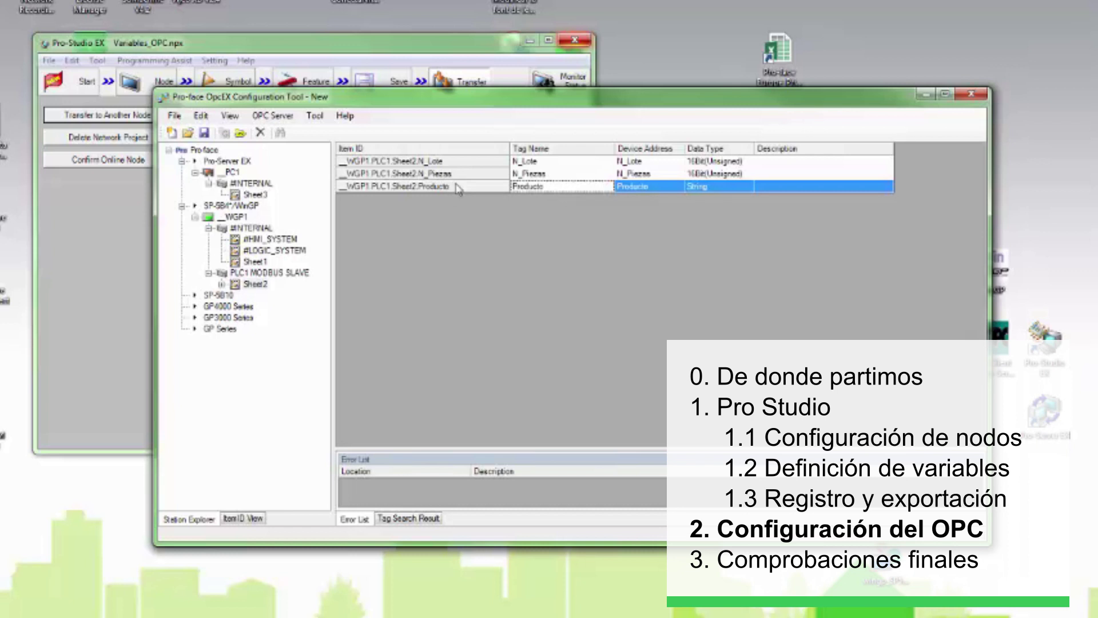
left_click(279, 117)
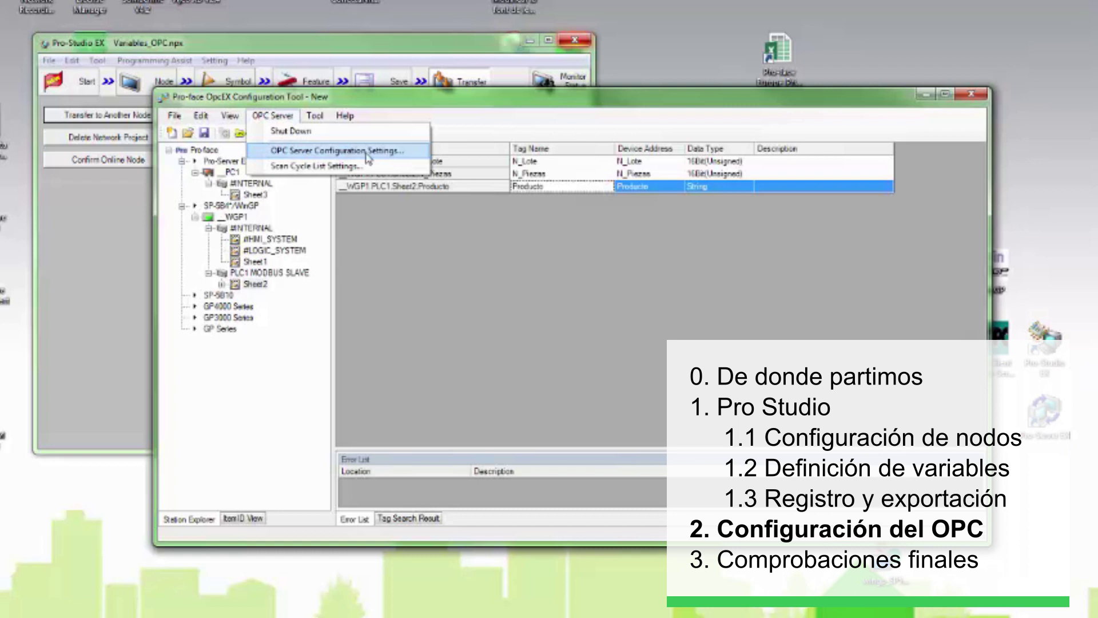
left_click(371, 152)
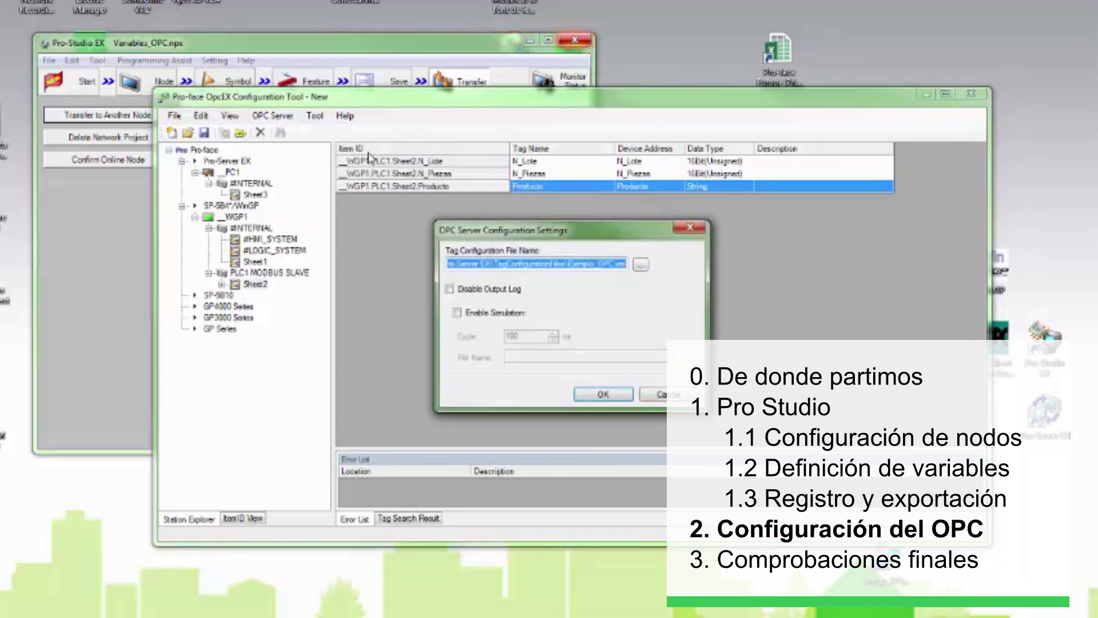
left_click(666, 396)
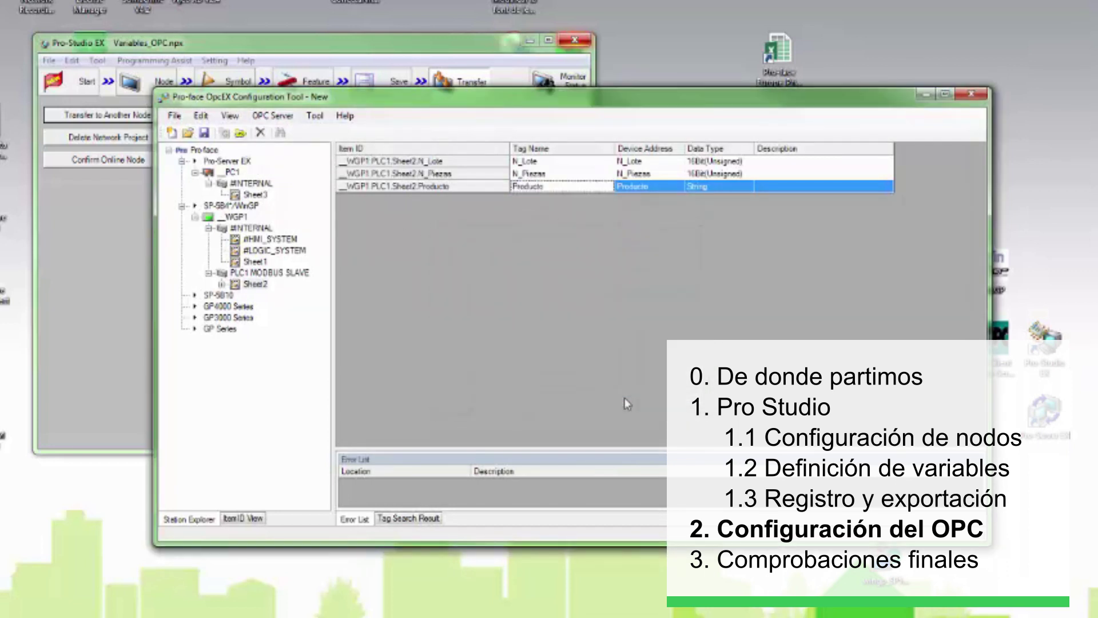
Save the tag configuration as Ejemplo_OPC.xml in the TagConfigurationFiles folder, replacing the existing file
left_click(175, 116)
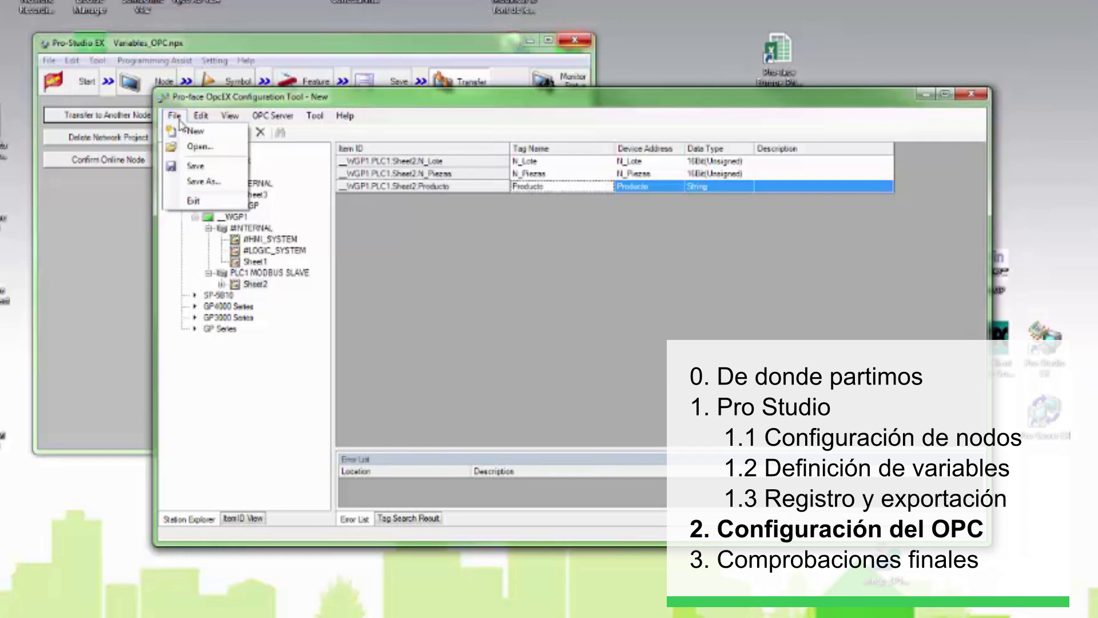
left_click(206, 181)
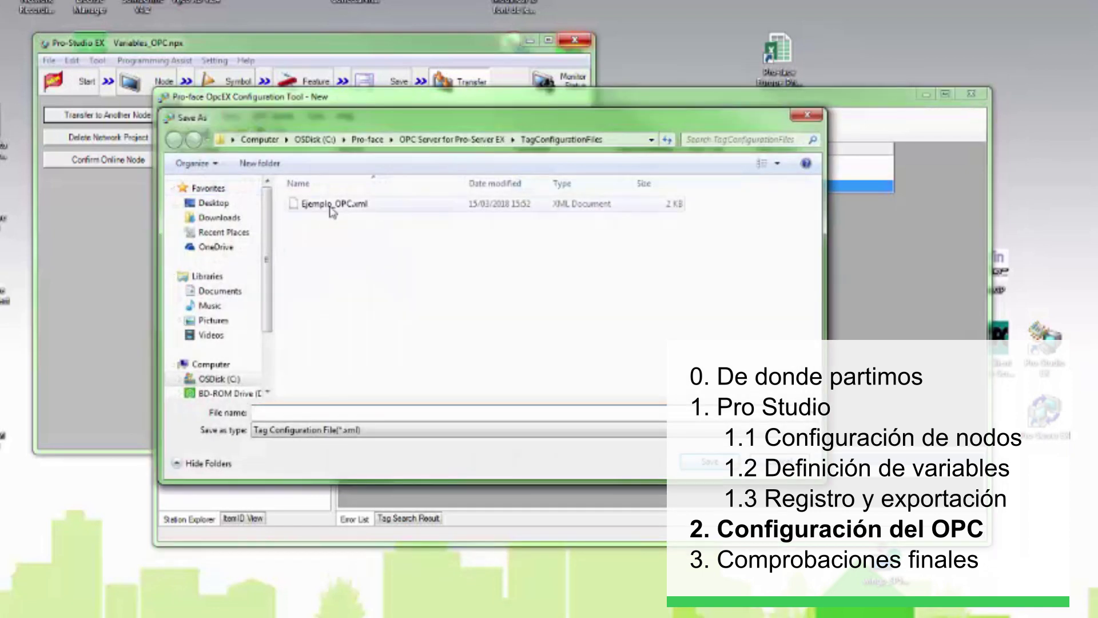
left_click(331, 207)
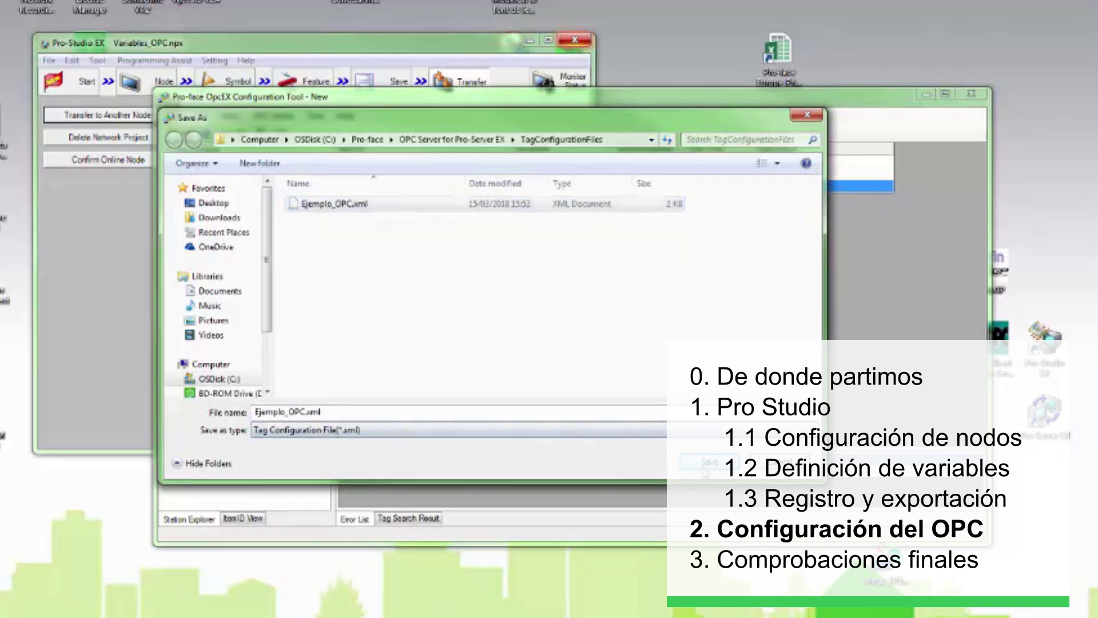
left_click(705, 464)
left_click(562, 327)
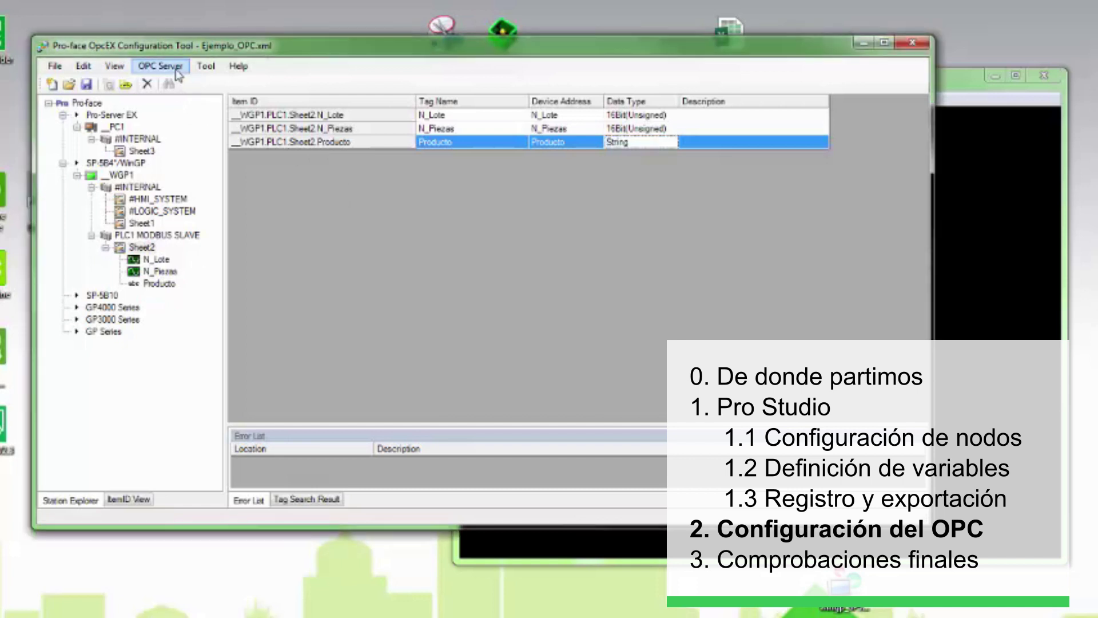
Set Ejemplo_OPC.xml from the TagConfigurationFiles folder as the OPC server's tag configuration file
left_click(174, 67)
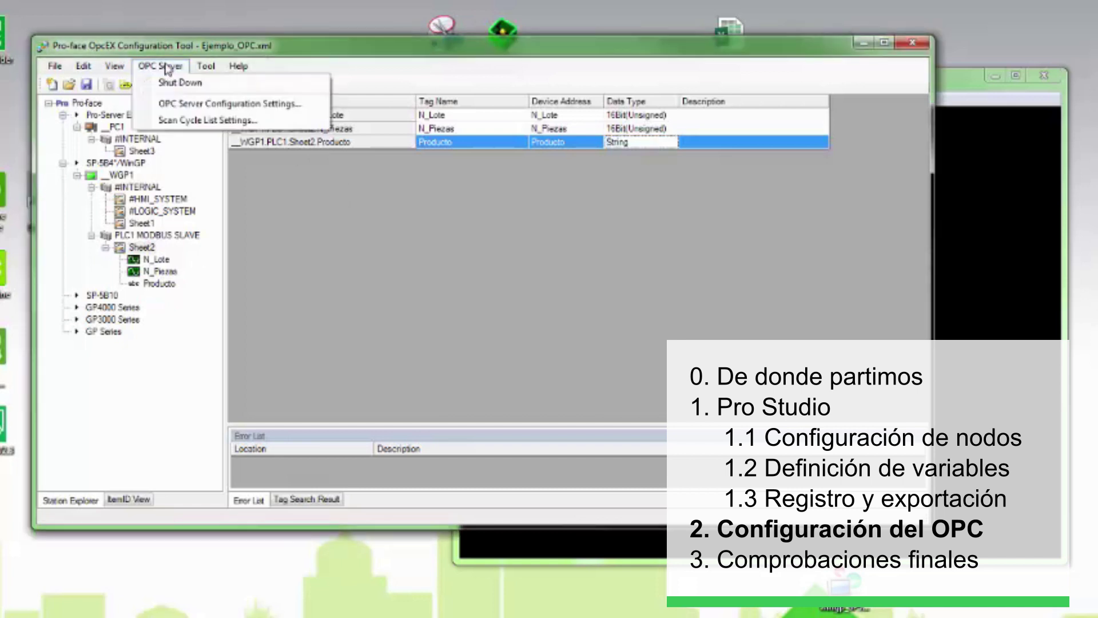
left_click(184, 106)
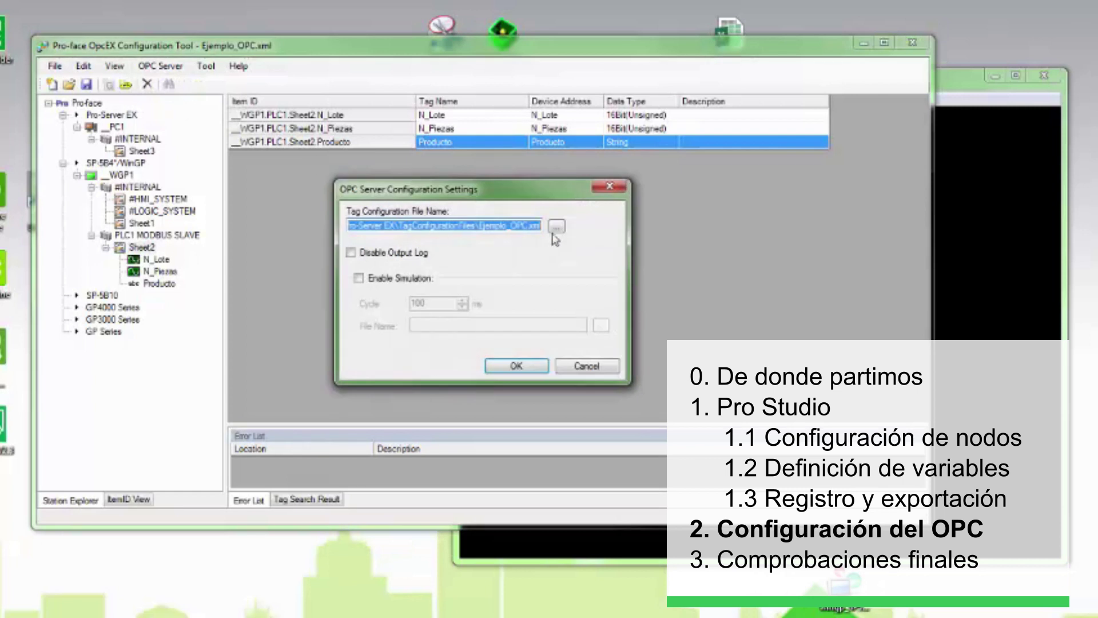
left_click(557, 228)
left_click(546, 312)
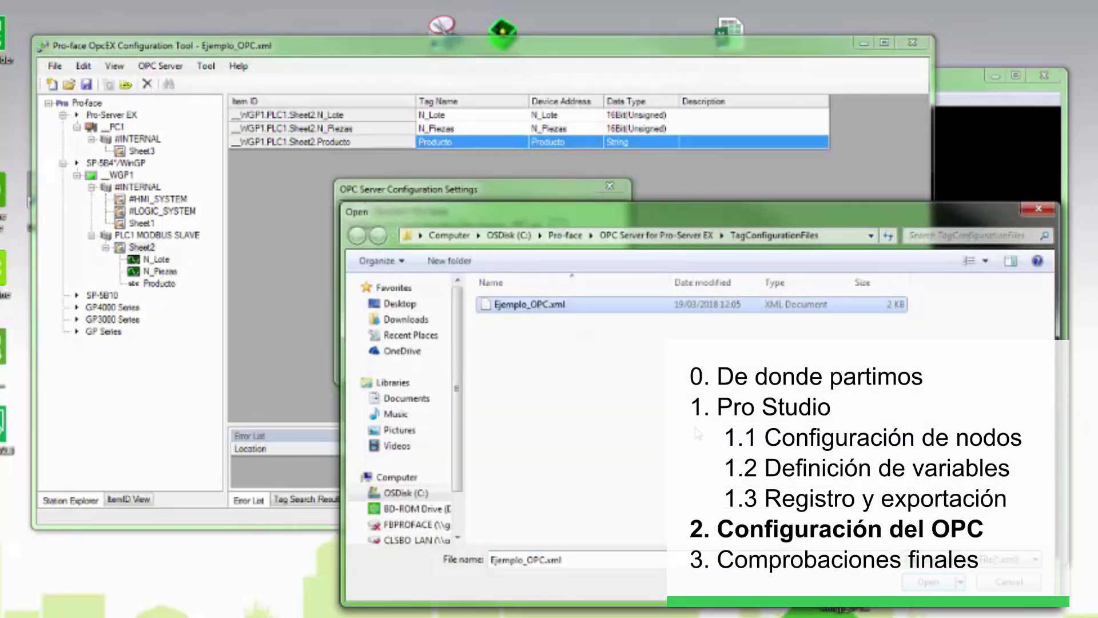
left_click(928, 581)
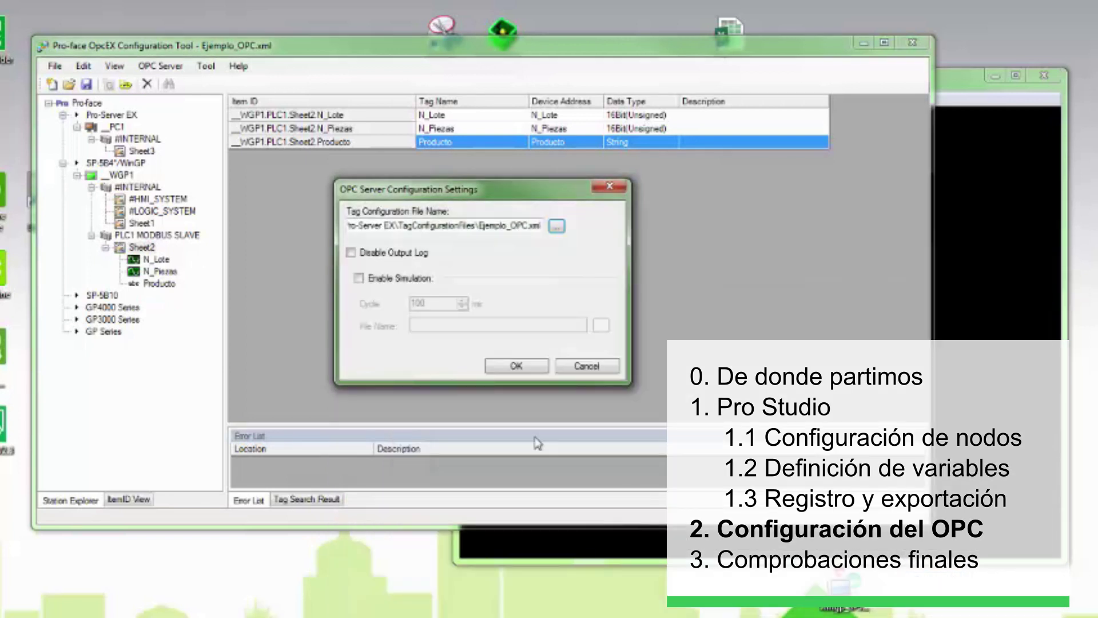
left_click(518, 367)
Try to shut down the OPC server from the configuration tool
left_click(171, 68)
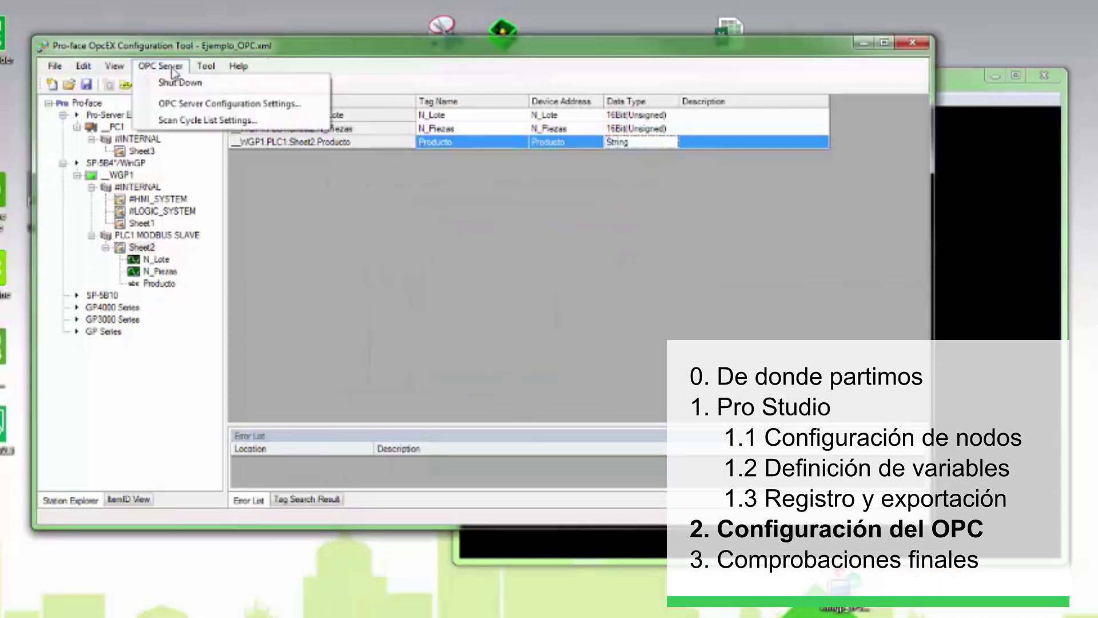
left_click(186, 84)
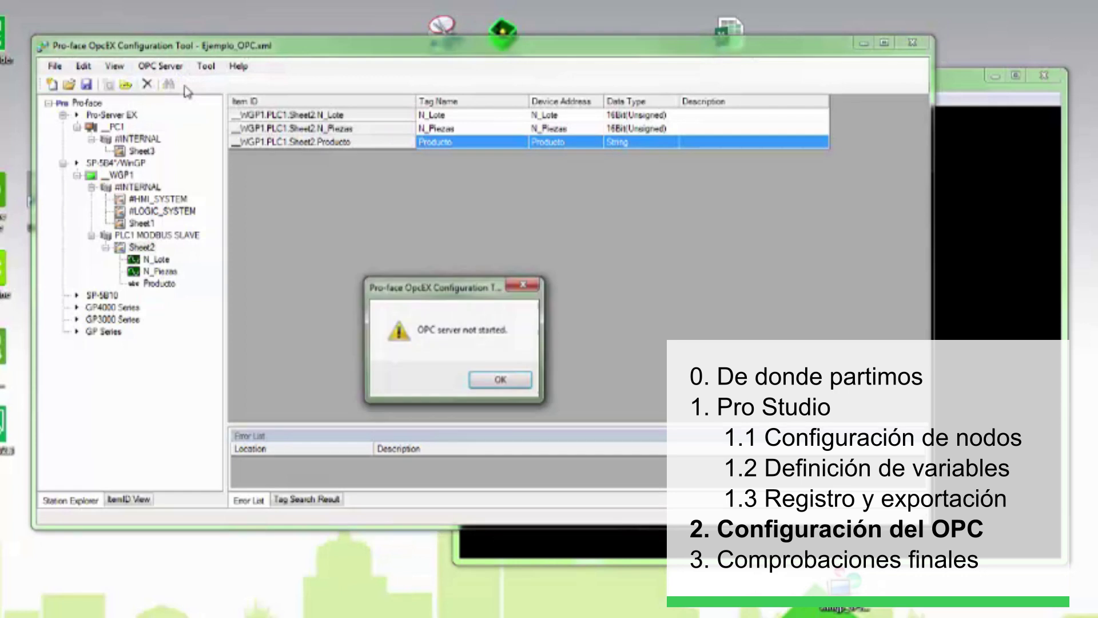
left_click(502, 382)
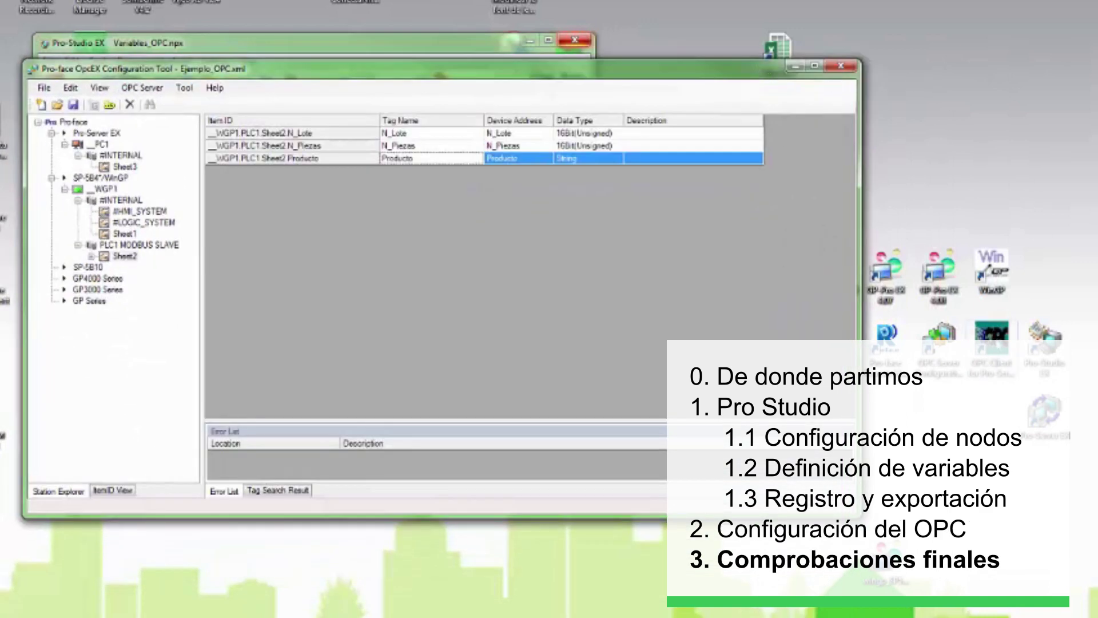
Launch the Pro-face OPC DA Client and connect it to the Pro-face.OPCEx.1 server on localhost
left_click(992, 337)
double_click(992, 338)
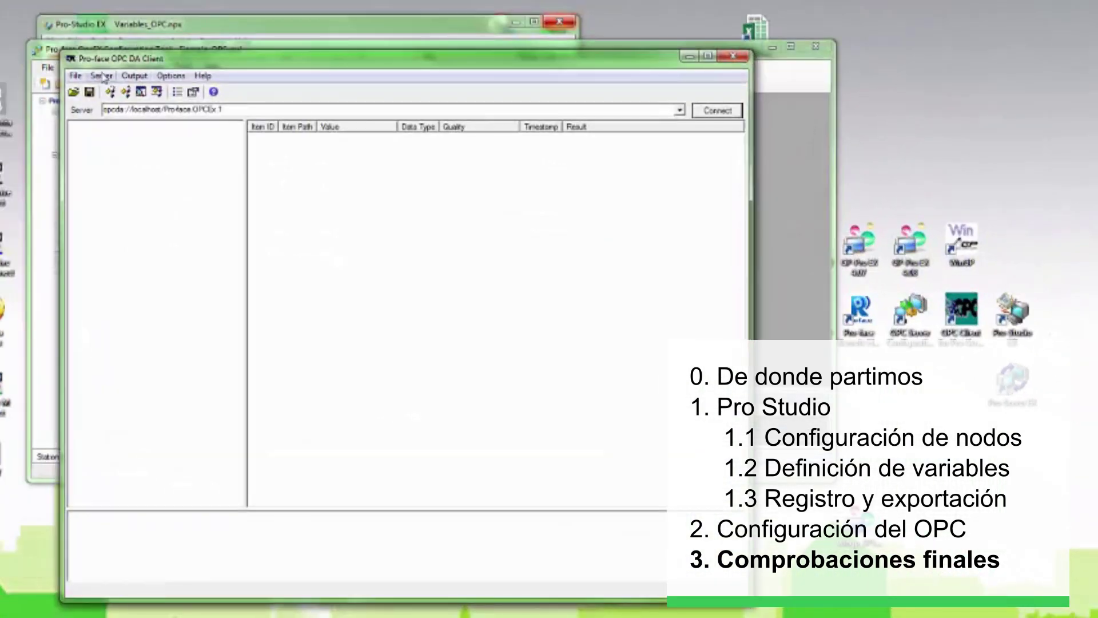
left_click(37, 32)
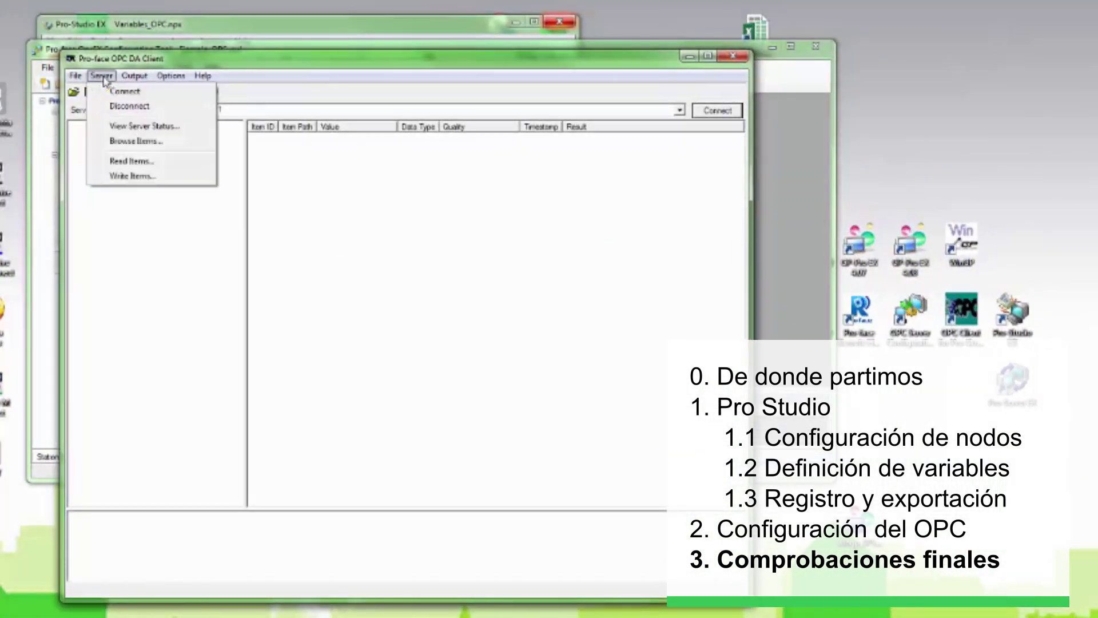
left_click(126, 95)
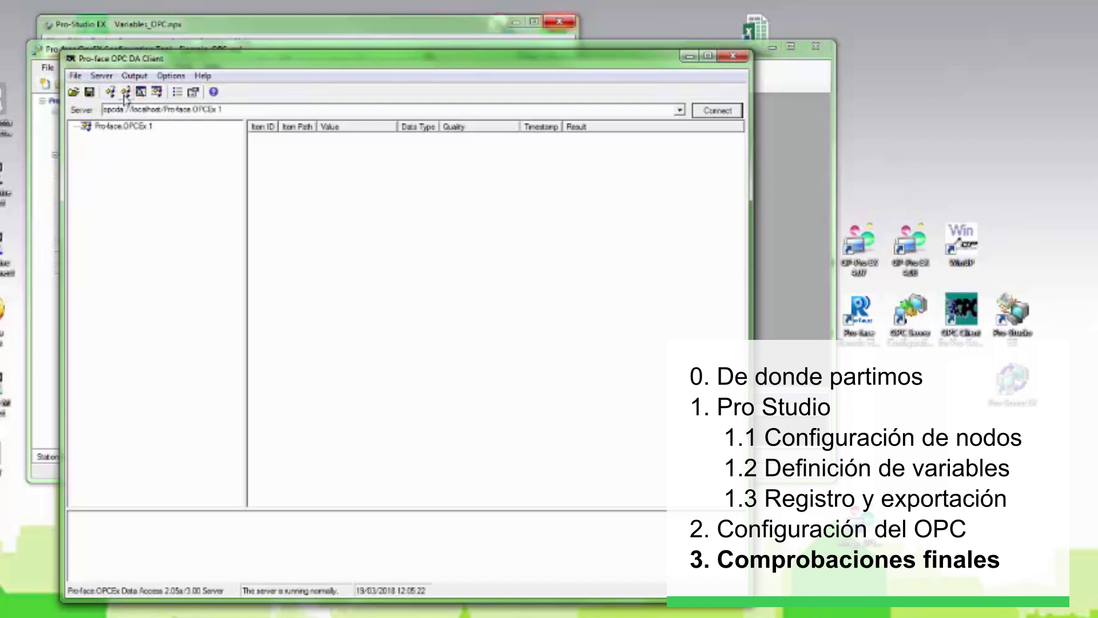
Start reading items from the Pro-face.OPCEx.1 server and expand __WGP1, PLC1 and Sheet2 to reach the tags
left_click(128, 128)
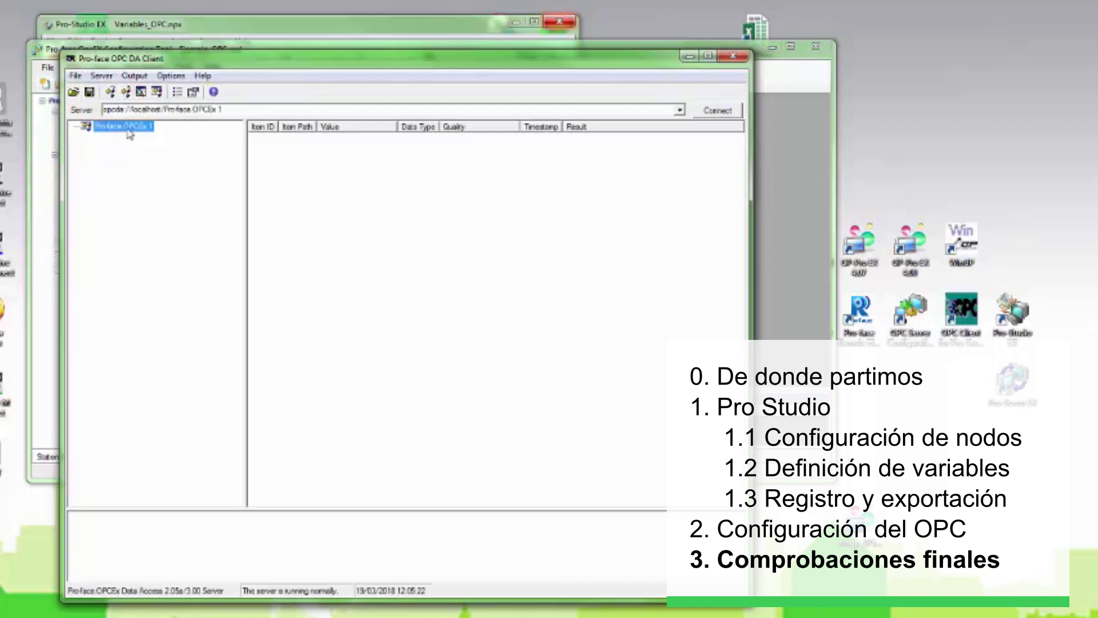
right_click(130, 133)
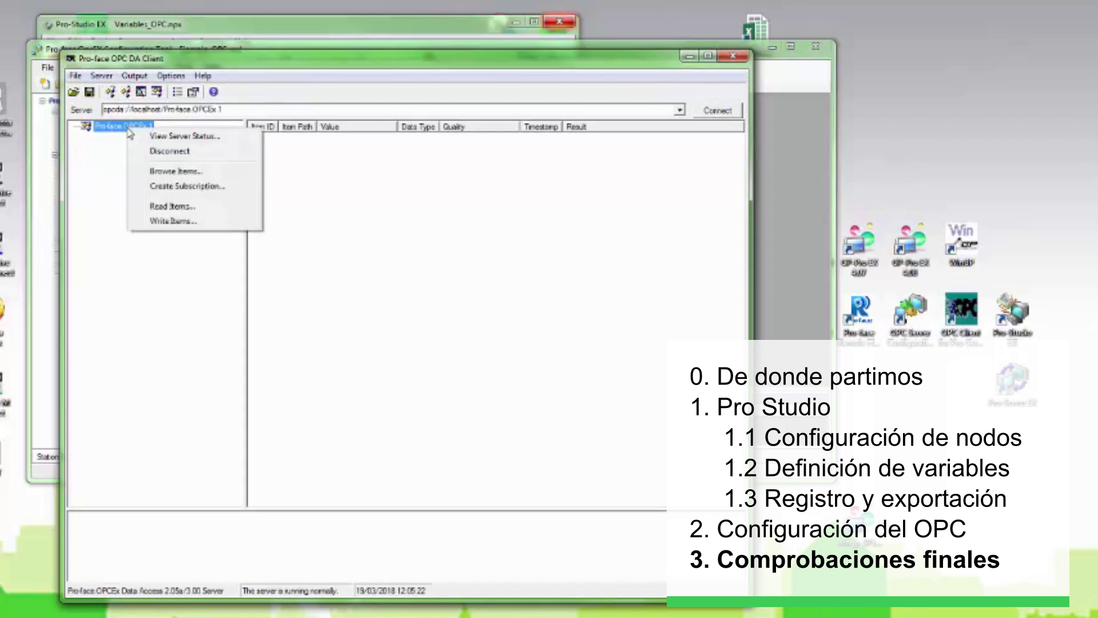
left_click(177, 207)
left_click(162, 231)
left_click(175, 242)
left_click(188, 253)
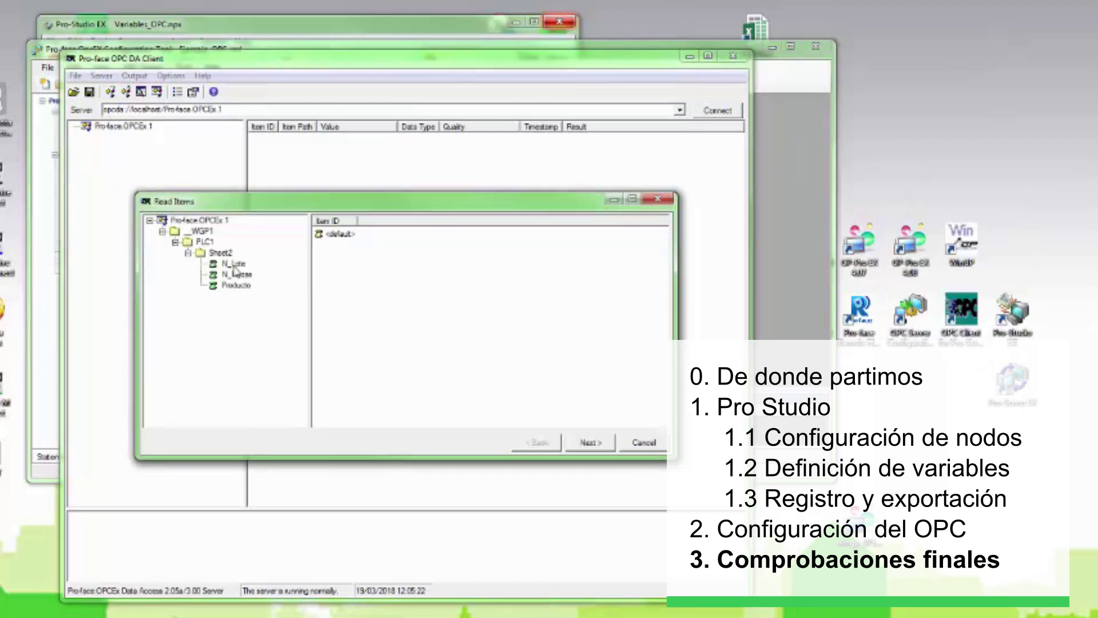
Add the N_Lote, N_Piezas and Producto tags to the read list and read their values
left_click(235, 265)
double_click(239, 268)
double_click(251, 276)
left_click(249, 286)
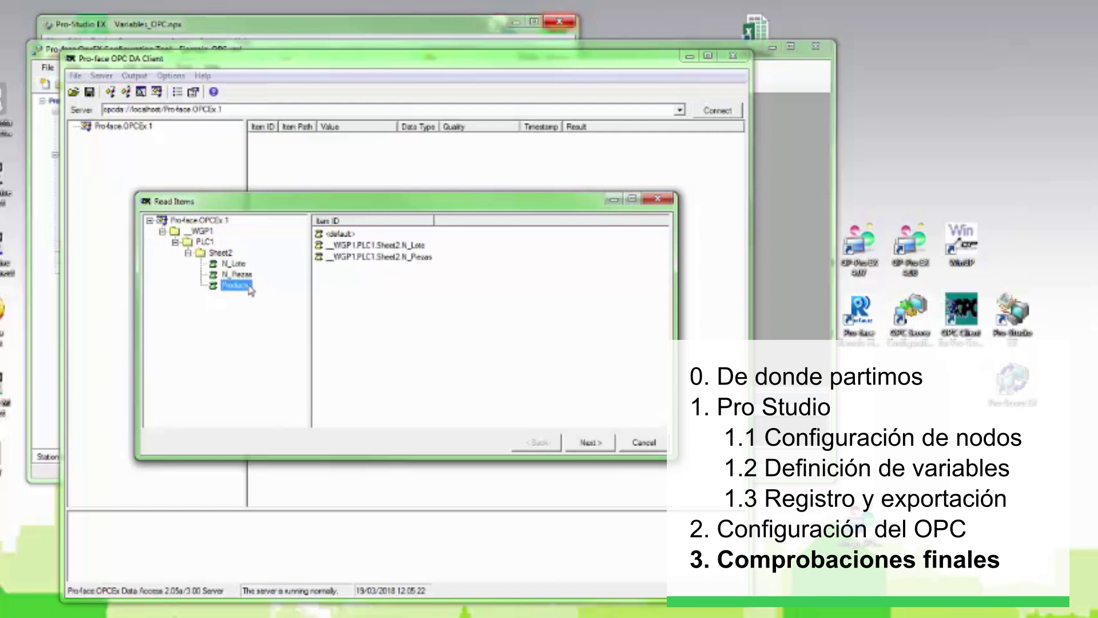
double_click(249, 286)
left_click(600, 446)
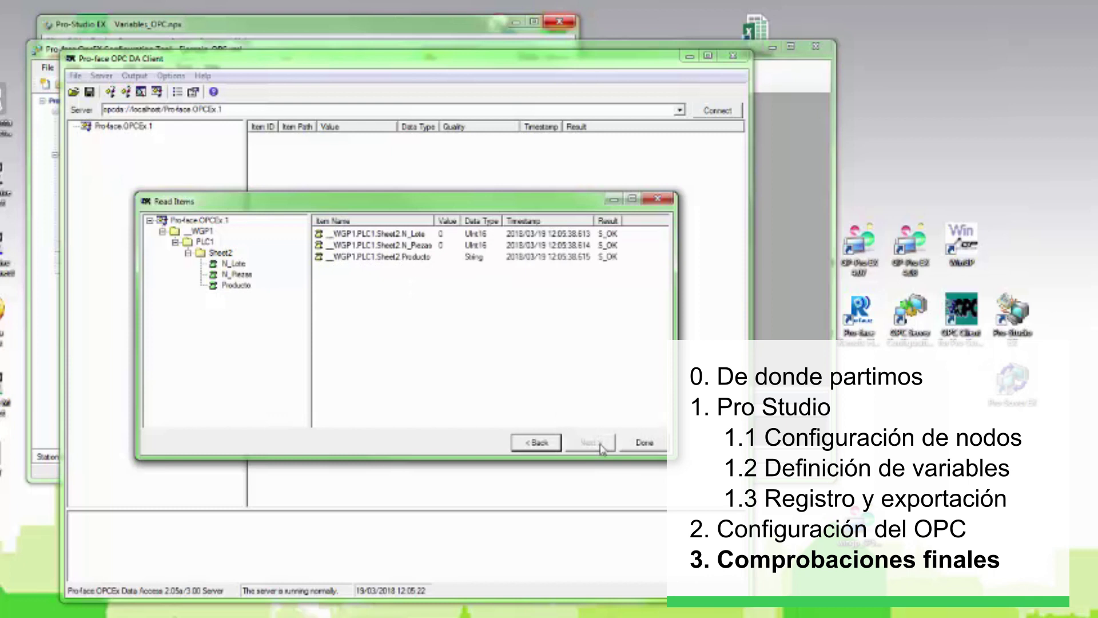
Place the Read Items dialog and the WinGP window side by side, and set Nº Lote to 589 in WinGP
left_click_drag(533, 213, 448, 182)
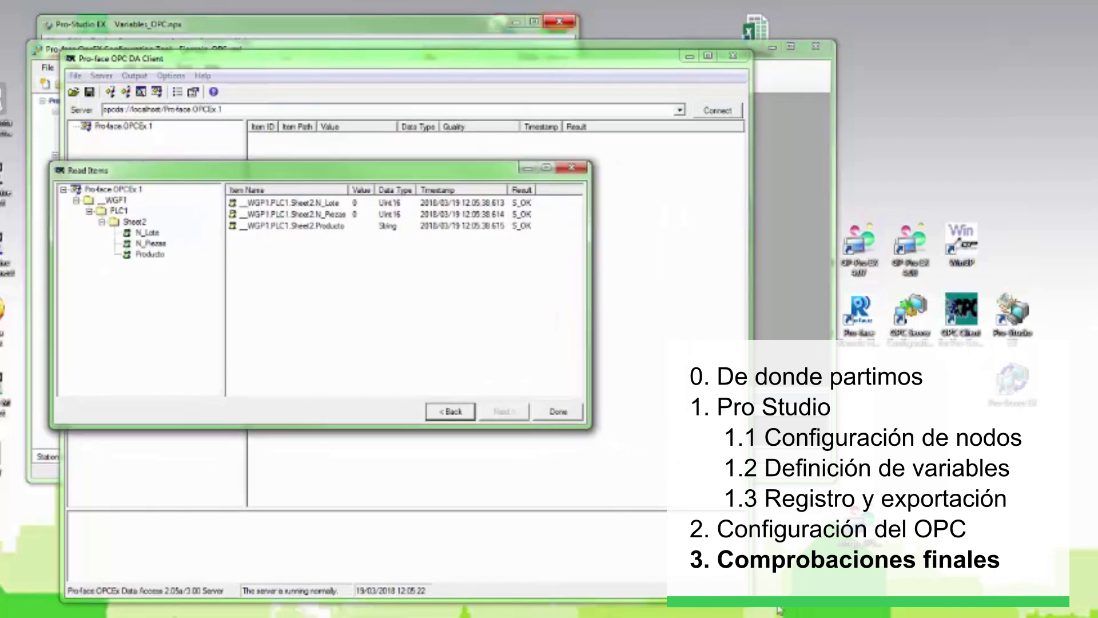
left_click_drag(1041, 259, 896, 40)
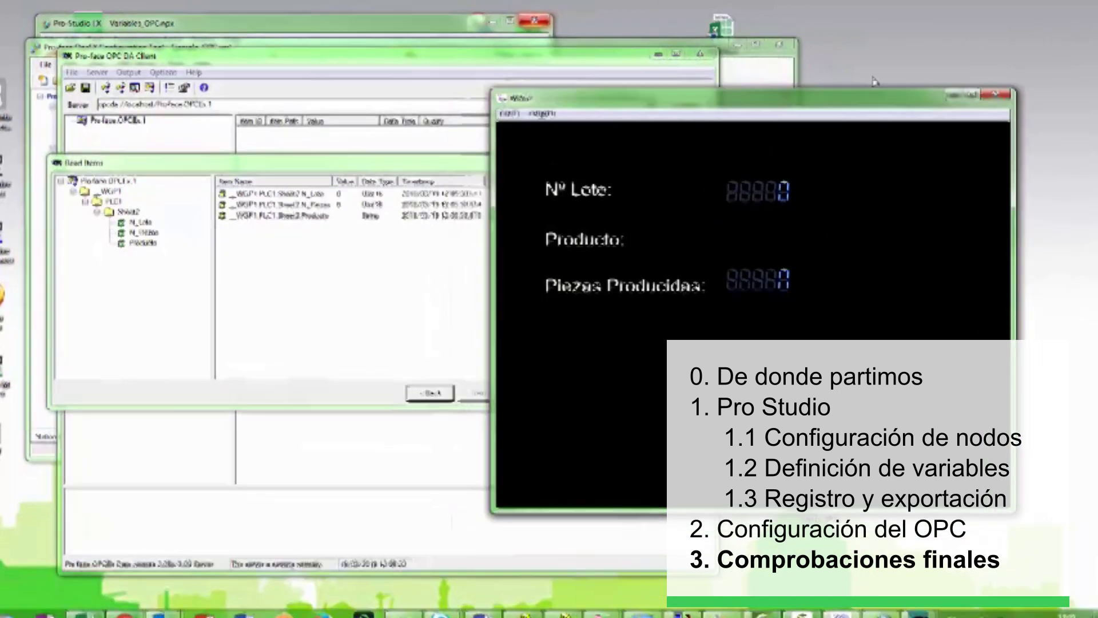
left_click(833, 134)
left_click(896, 315)
left_click(896, 276)
left_click(938, 289)
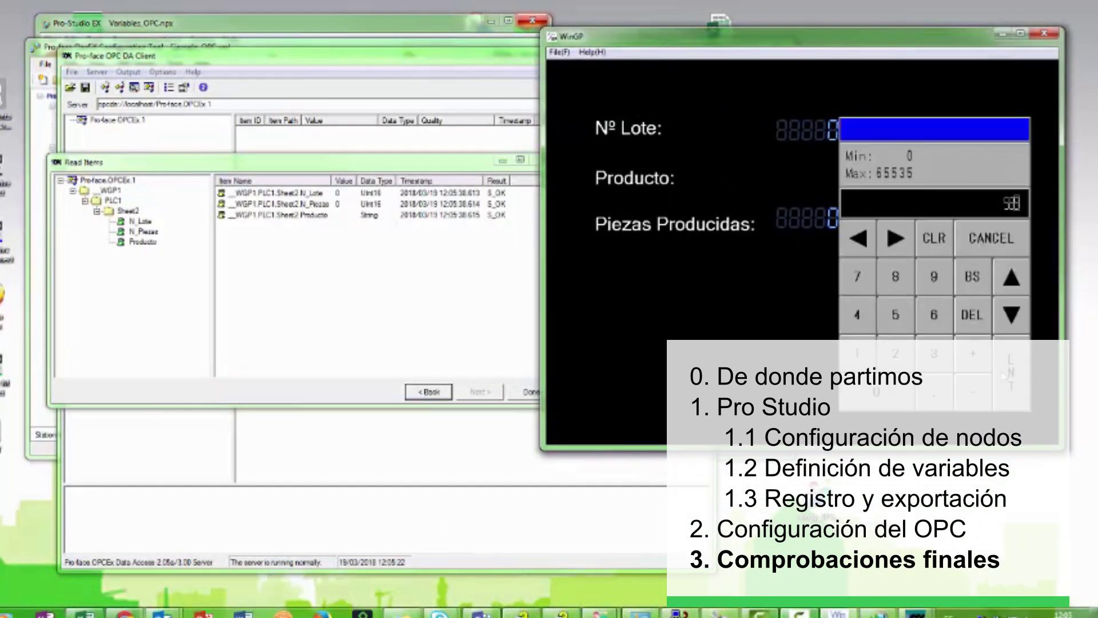
key("Return")
Set the Producto field in WinGP to PMDGAJM
left_click(808, 189)
left_click(678, 319)
left_click(639, 320)
left_click(651, 284)
left_click(613, 286)
left_click(613, 322)
left_click(639, 319)
left_click(755, 358)
Set Piezas Producidas in WinGP to 258
left_click(805, 229)
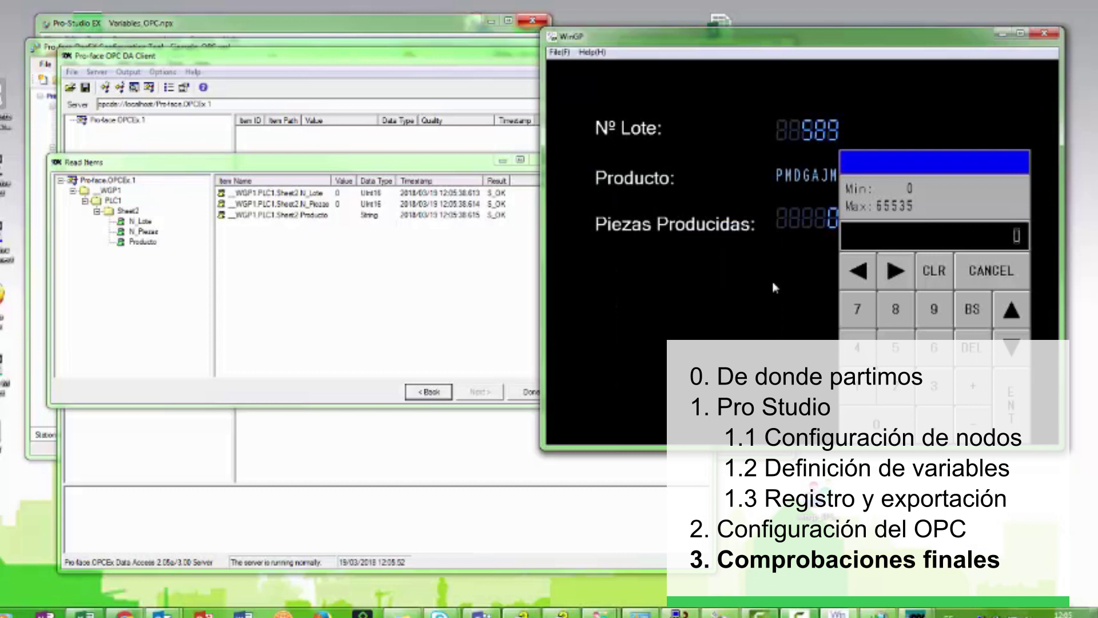
left_click(896, 385)
left_click(896, 347)
left_click(895, 309)
left_click(1011, 400)
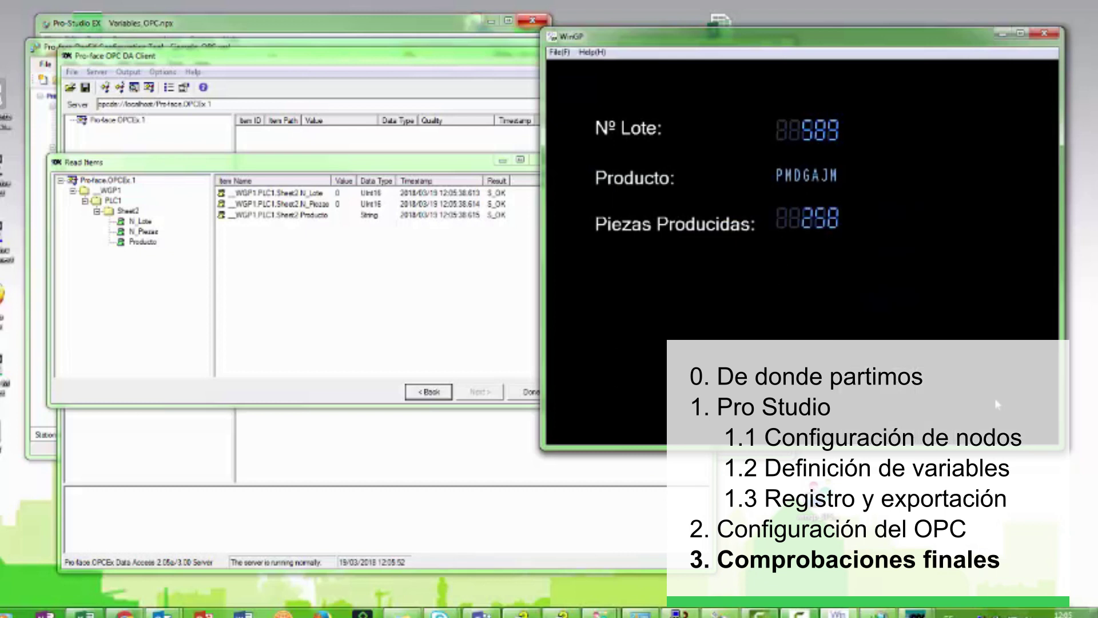
Return to the OPC client's item list and read the three Sheet2 tags again
left_click(437, 269)
left_click(429, 392)
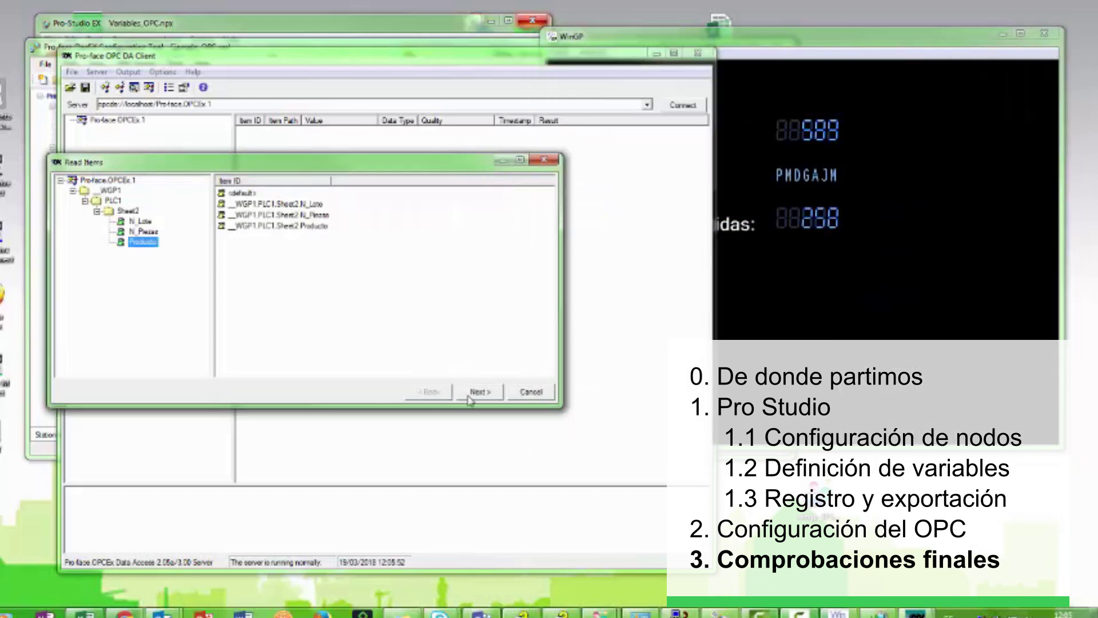
left_click(476, 393)
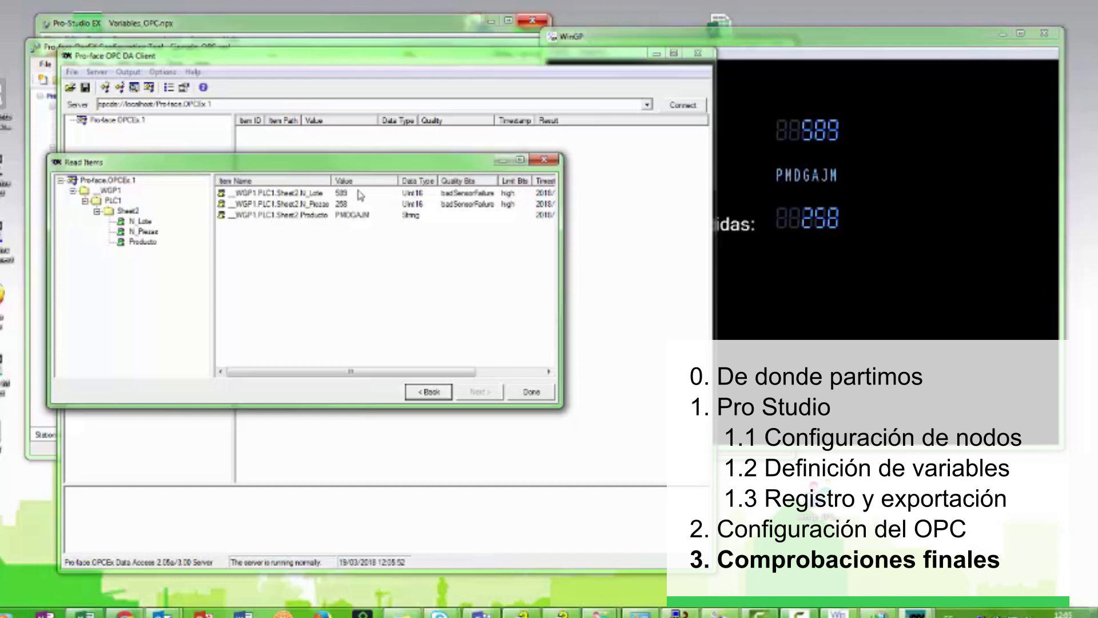